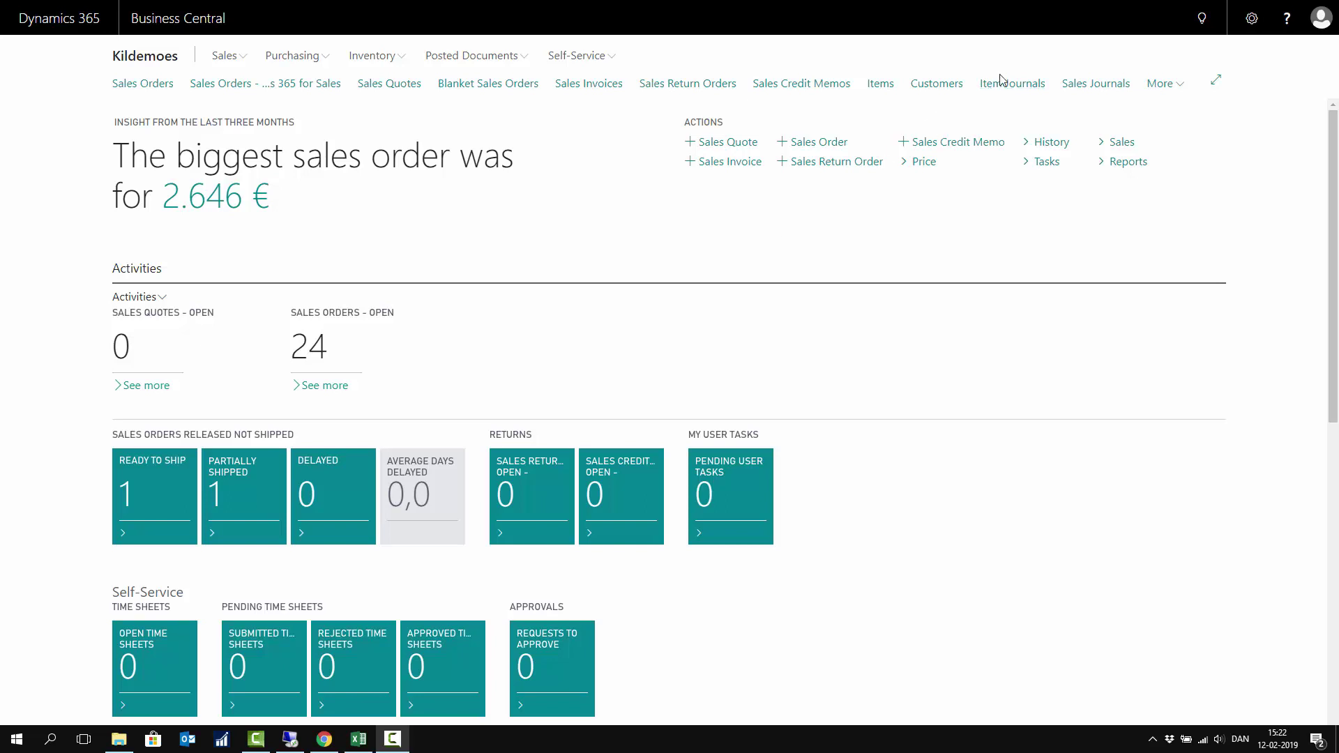
Open the Sales Credit Memos list from the Role Center
click(808, 85)
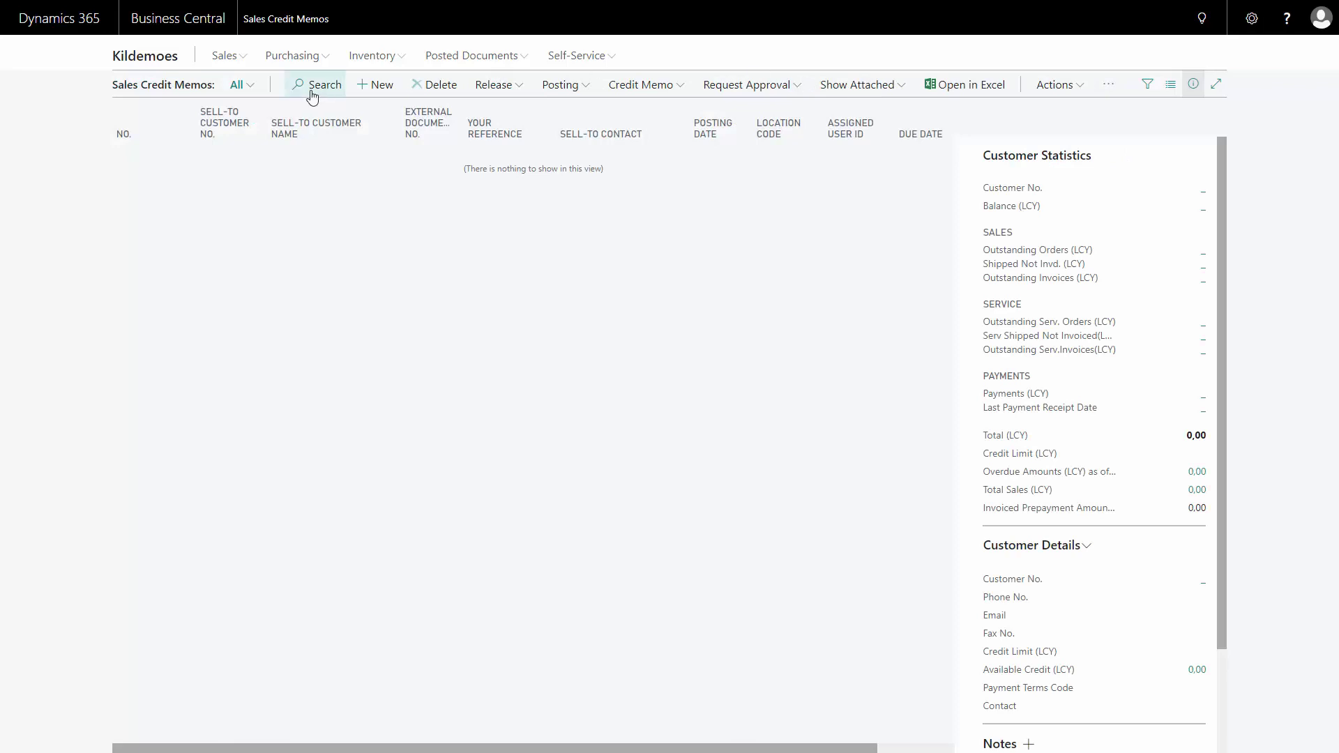
Create credit memo 13000001 for Future Bikes Düsseldorf by entering the customer number
click(382, 90)
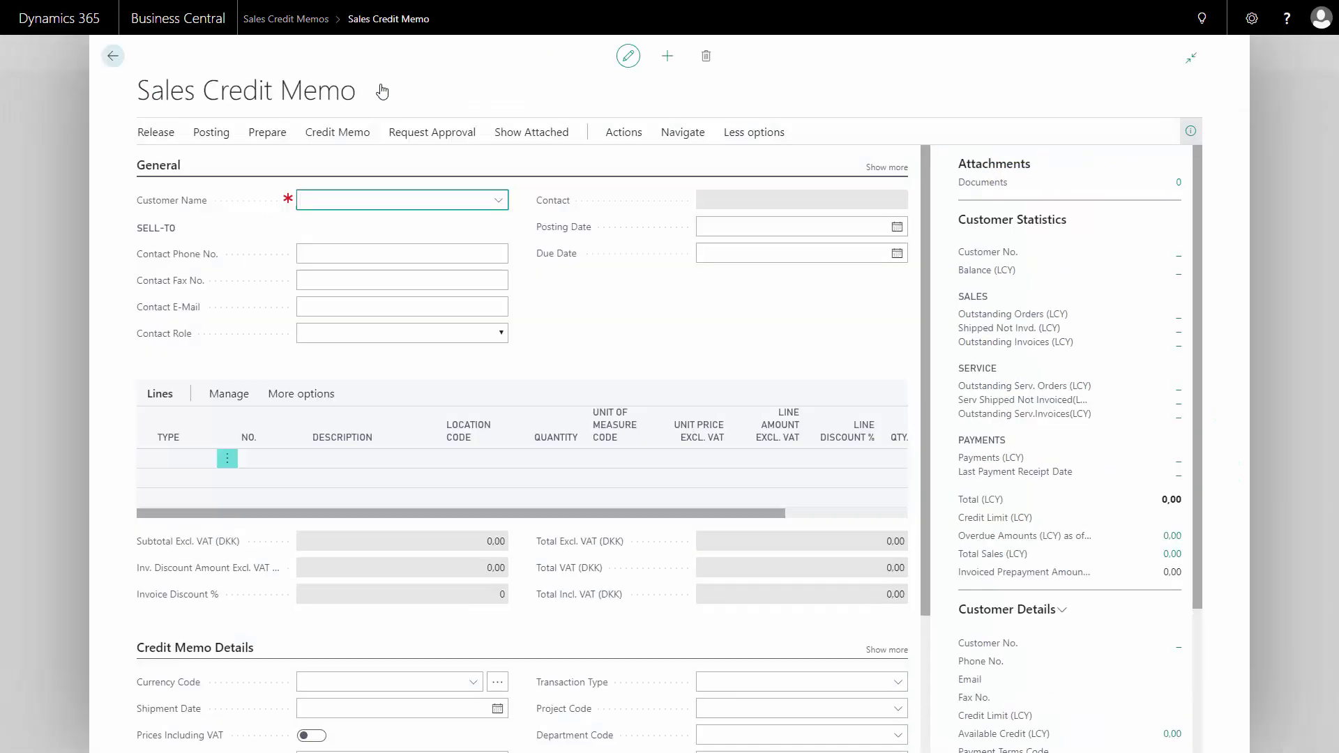
text(30000)
key(Tab)
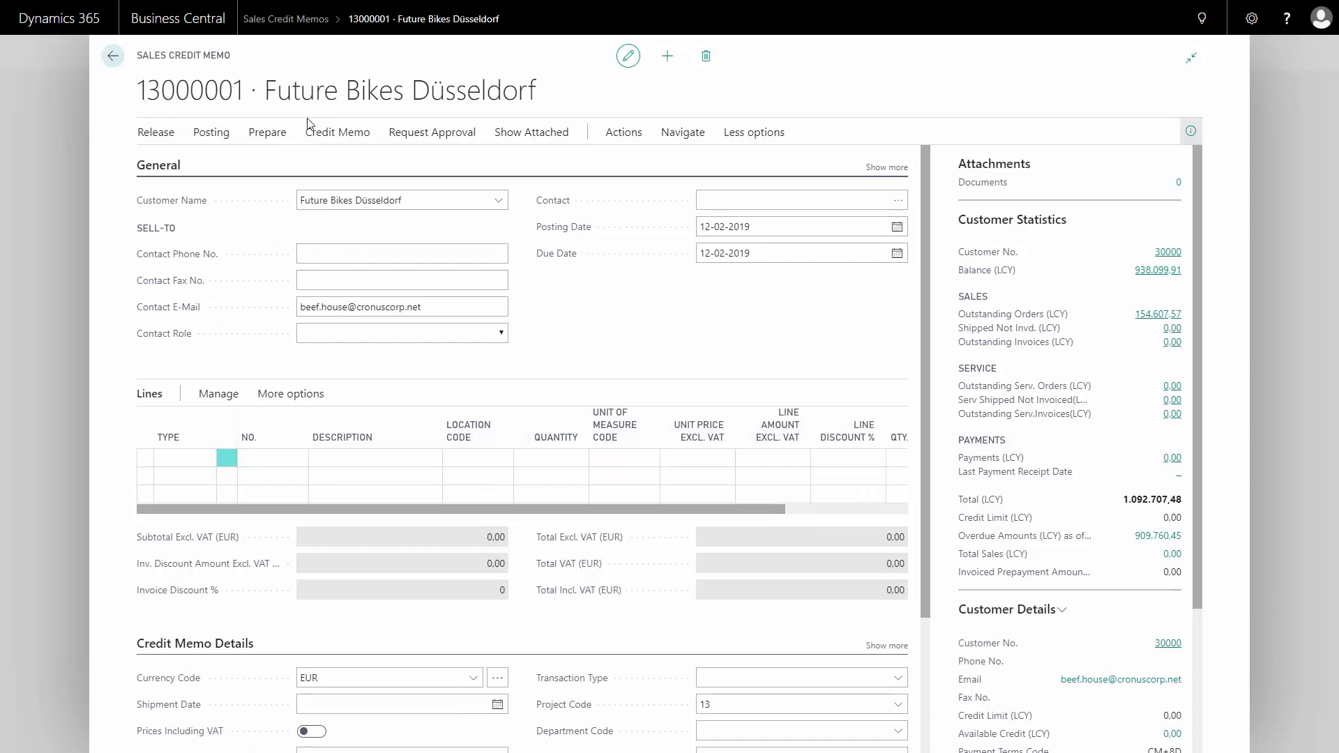
click(269, 137)
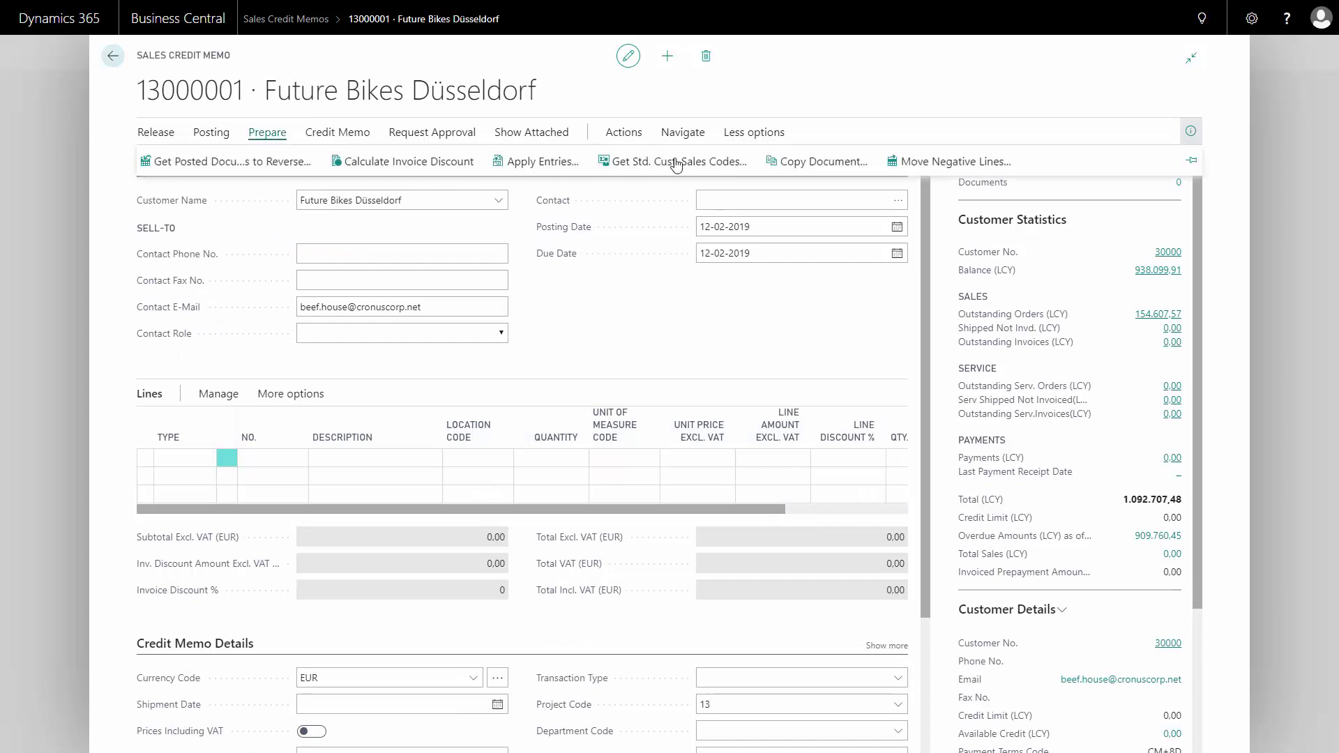
Copy the newest posted invoice, 10000039, into the memo with header included and no line recalculation
click(800, 164)
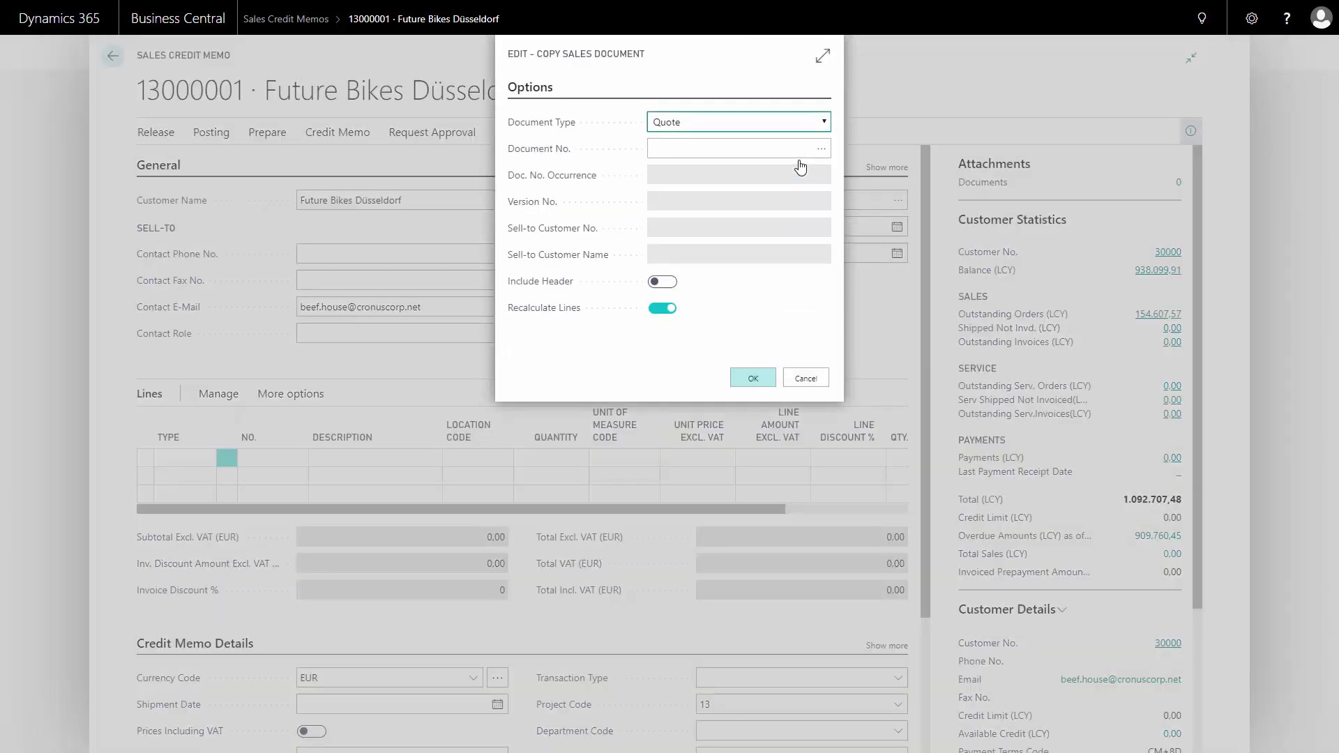
click(825, 122)
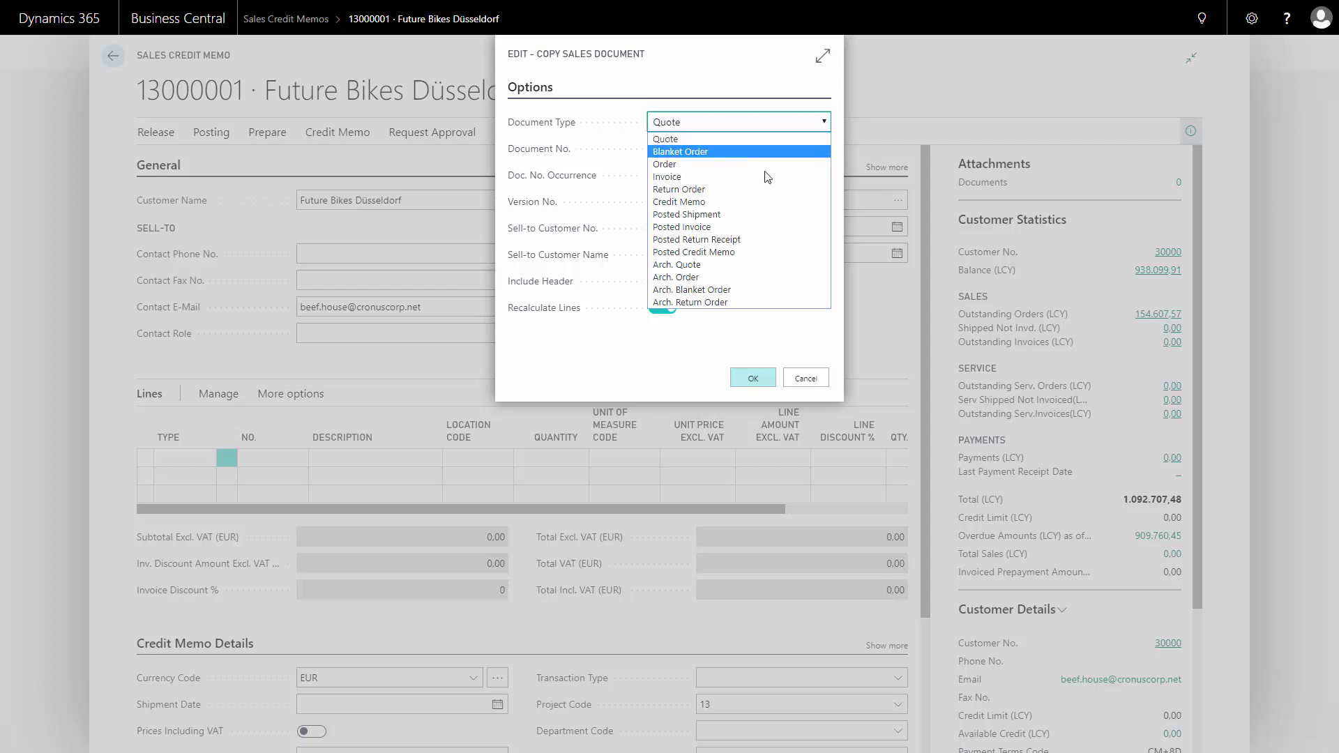
click(701, 226)
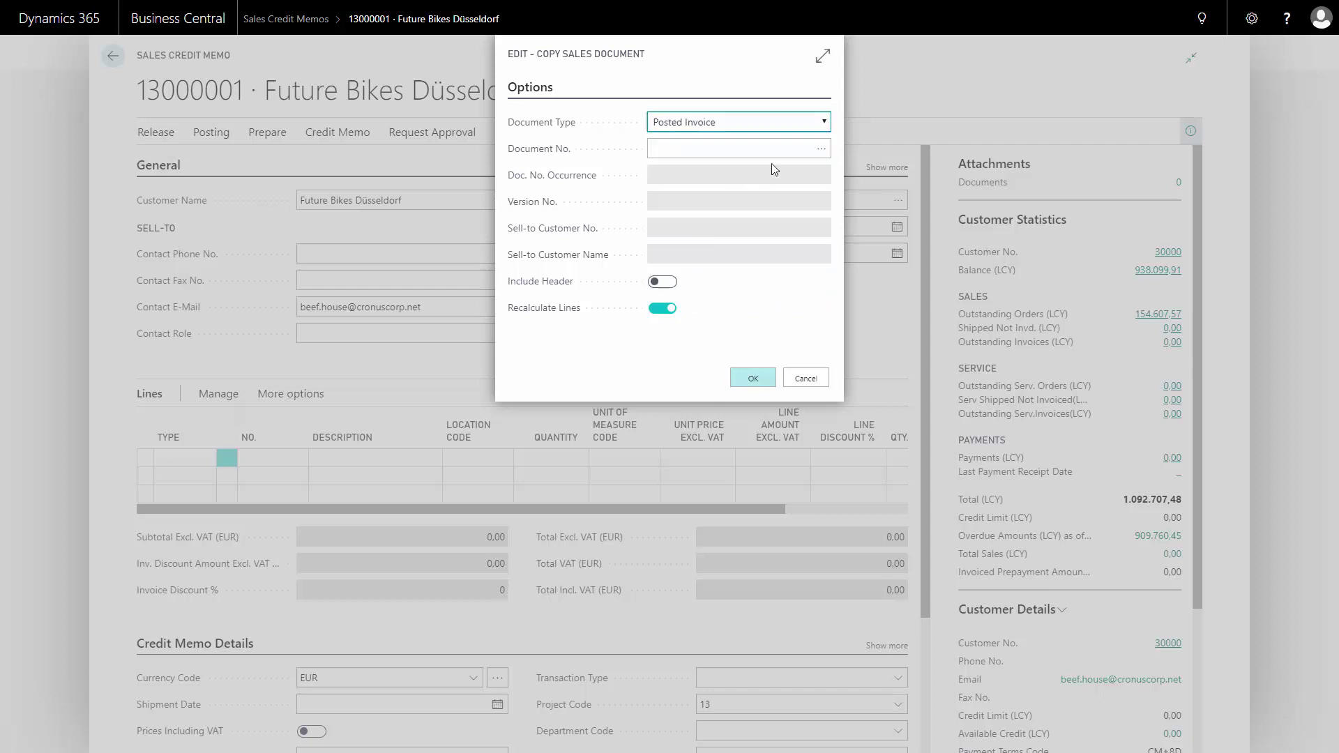
click(820, 149)
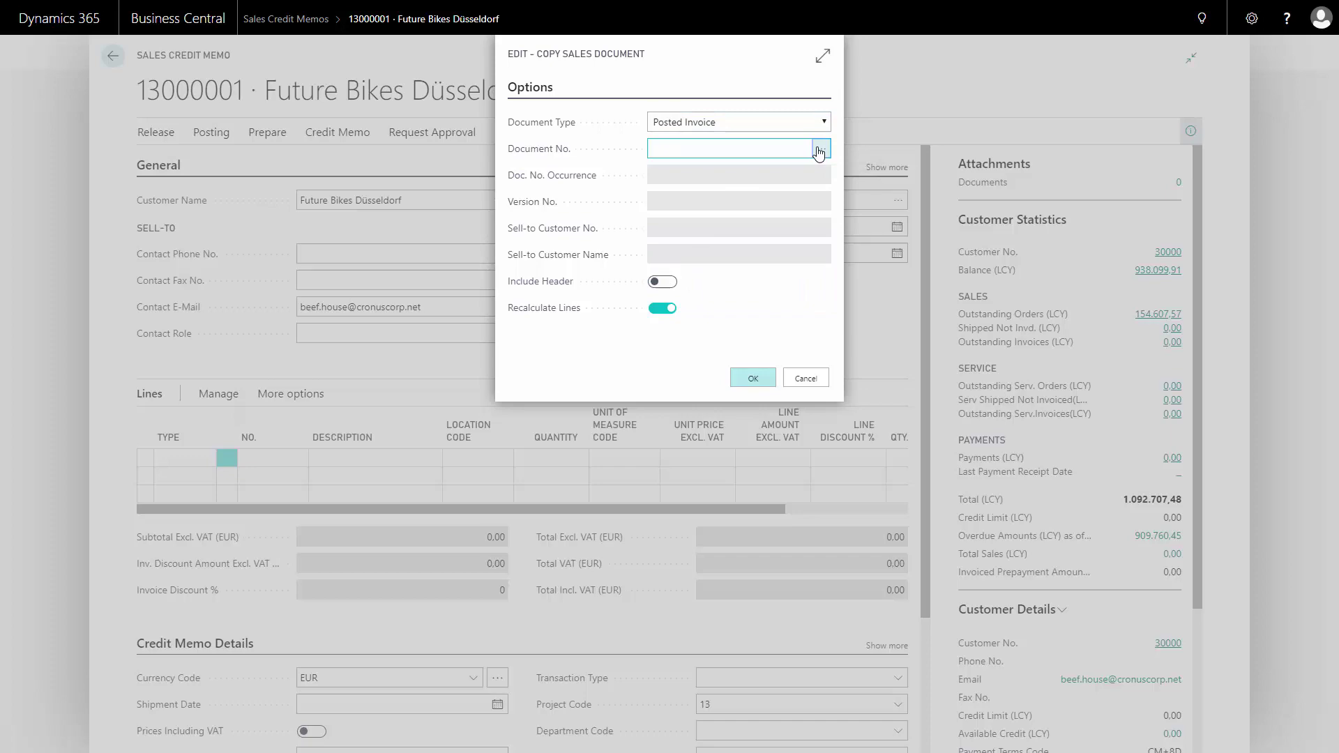
click(821, 149)
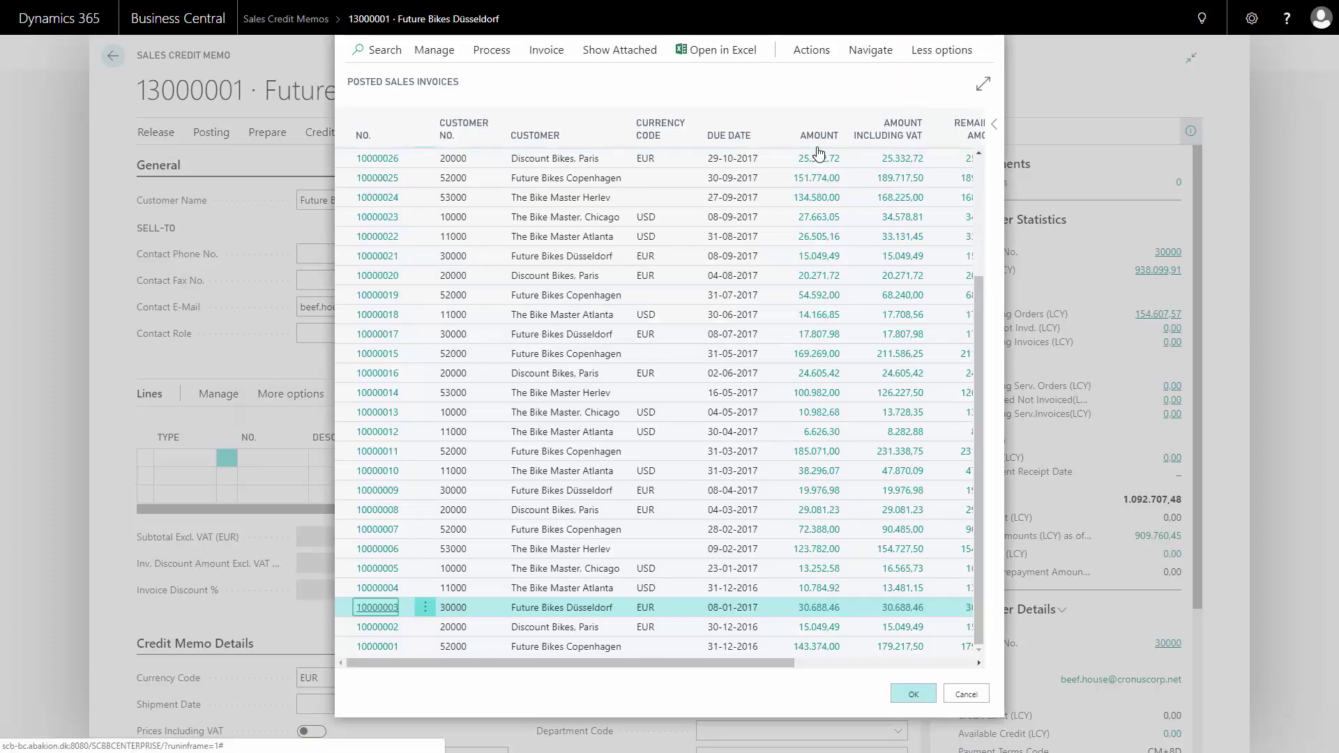
click(395, 139)
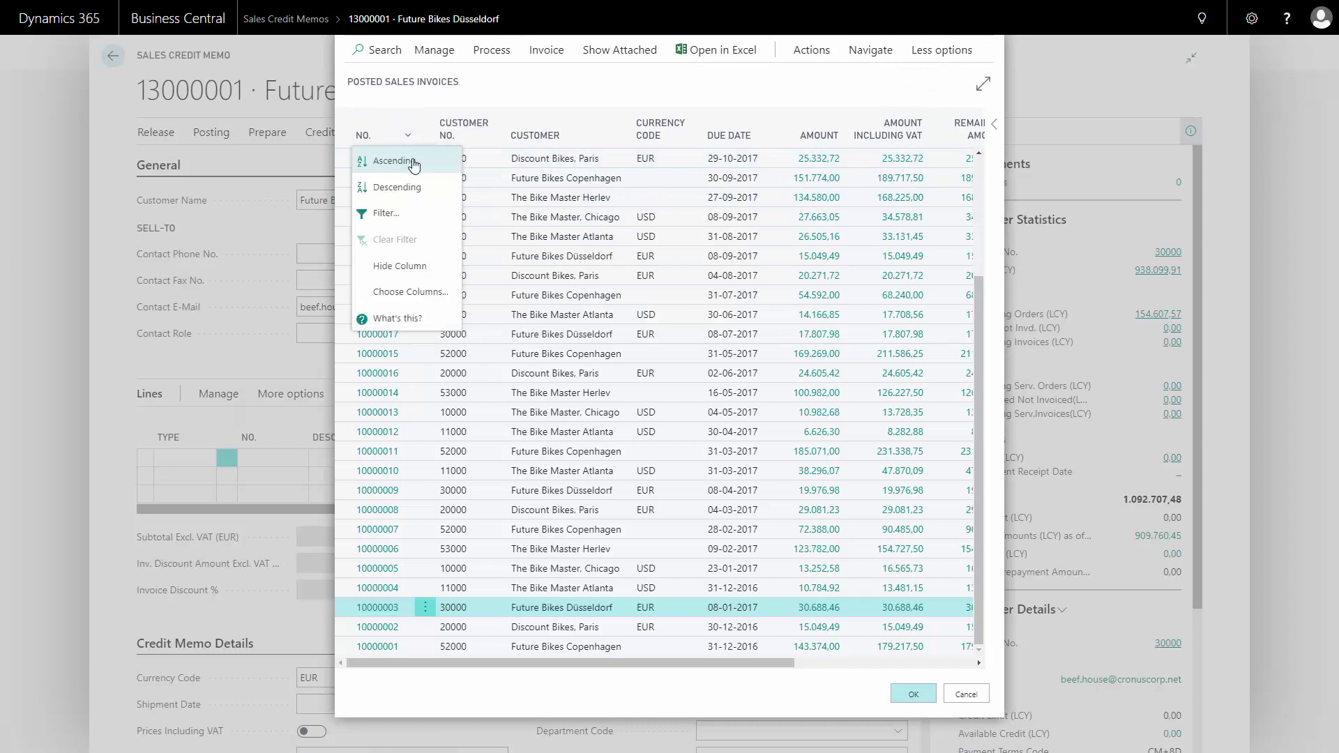
click(410, 186)
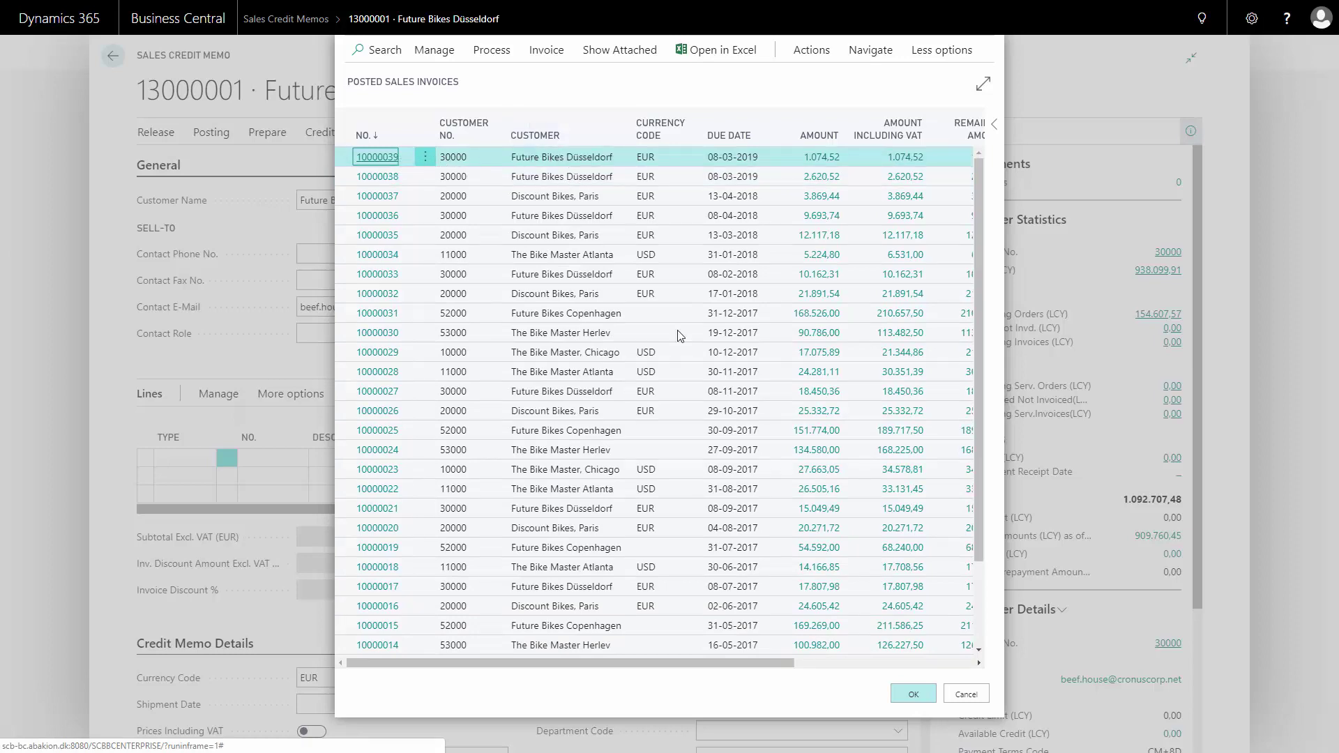
click(919, 697)
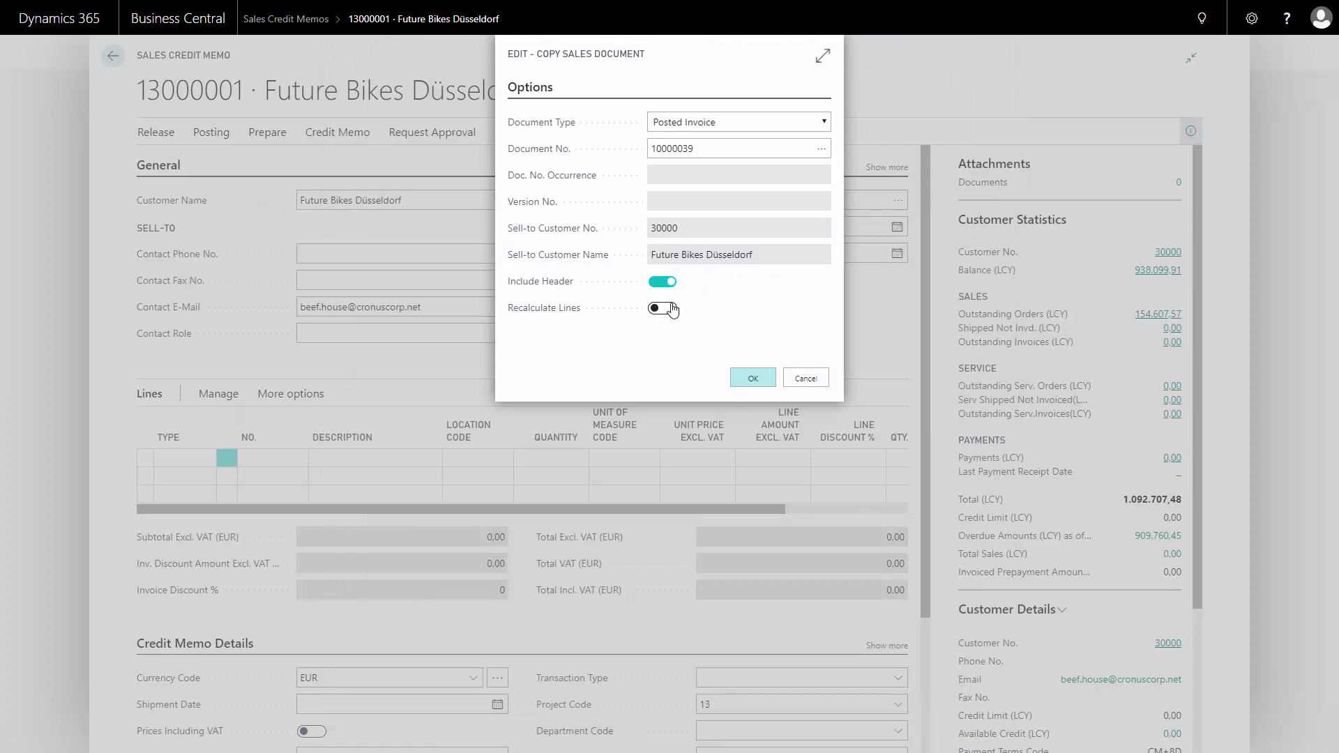
click(756, 382)
Finish the copy and delete the resource repair-hours line from the memo
click(753, 378)
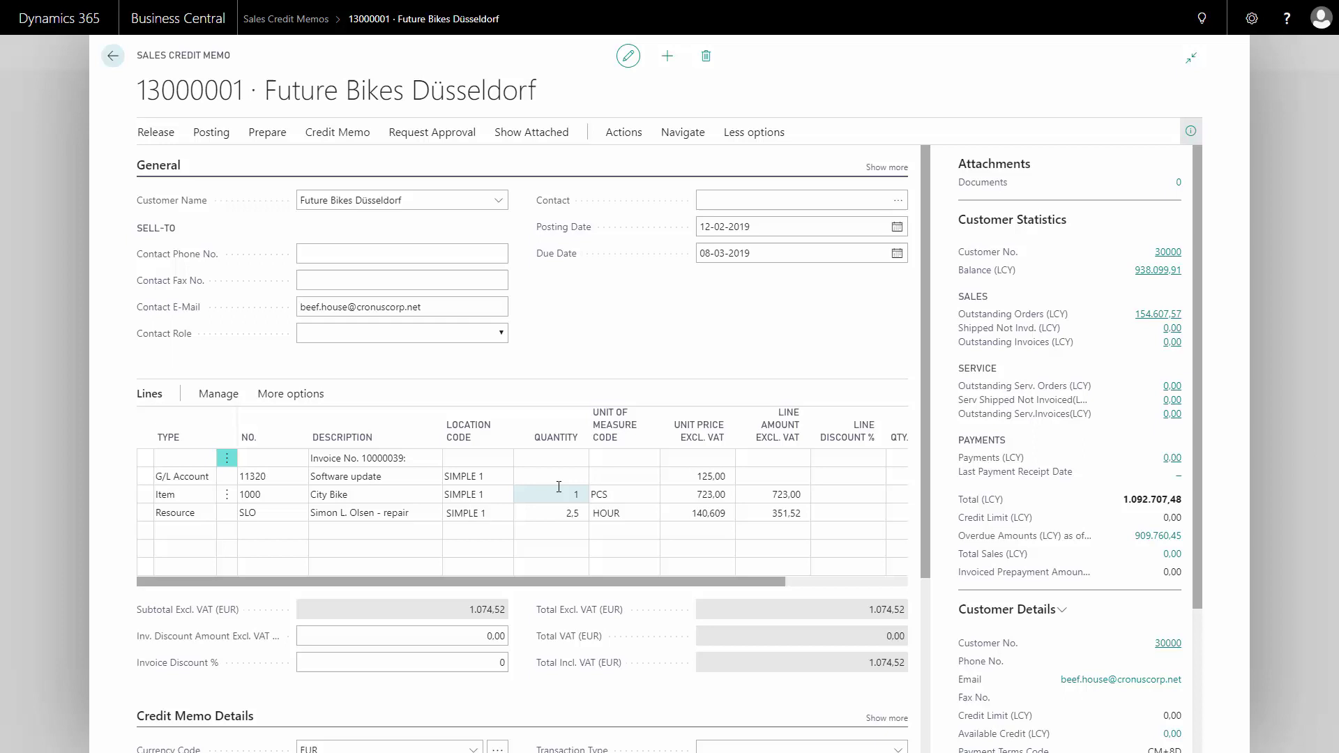
click(558, 496)
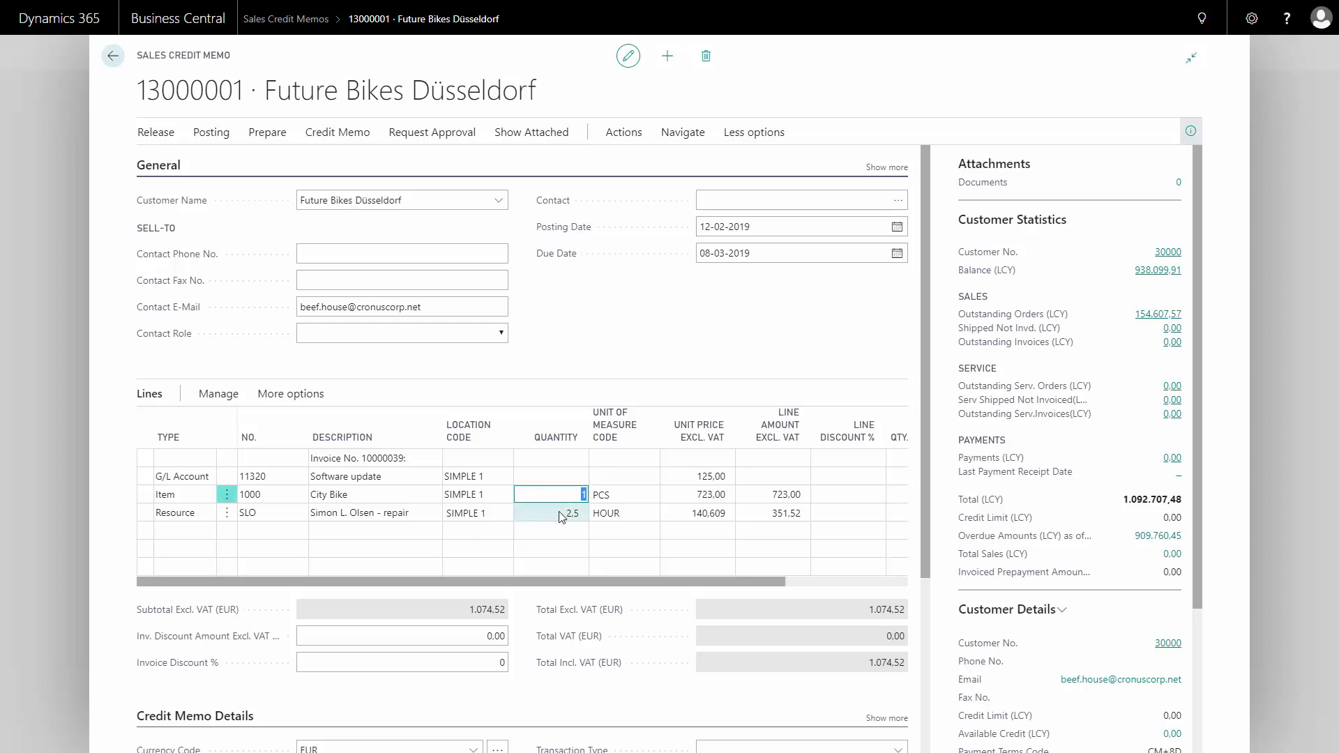
click(573, 513)
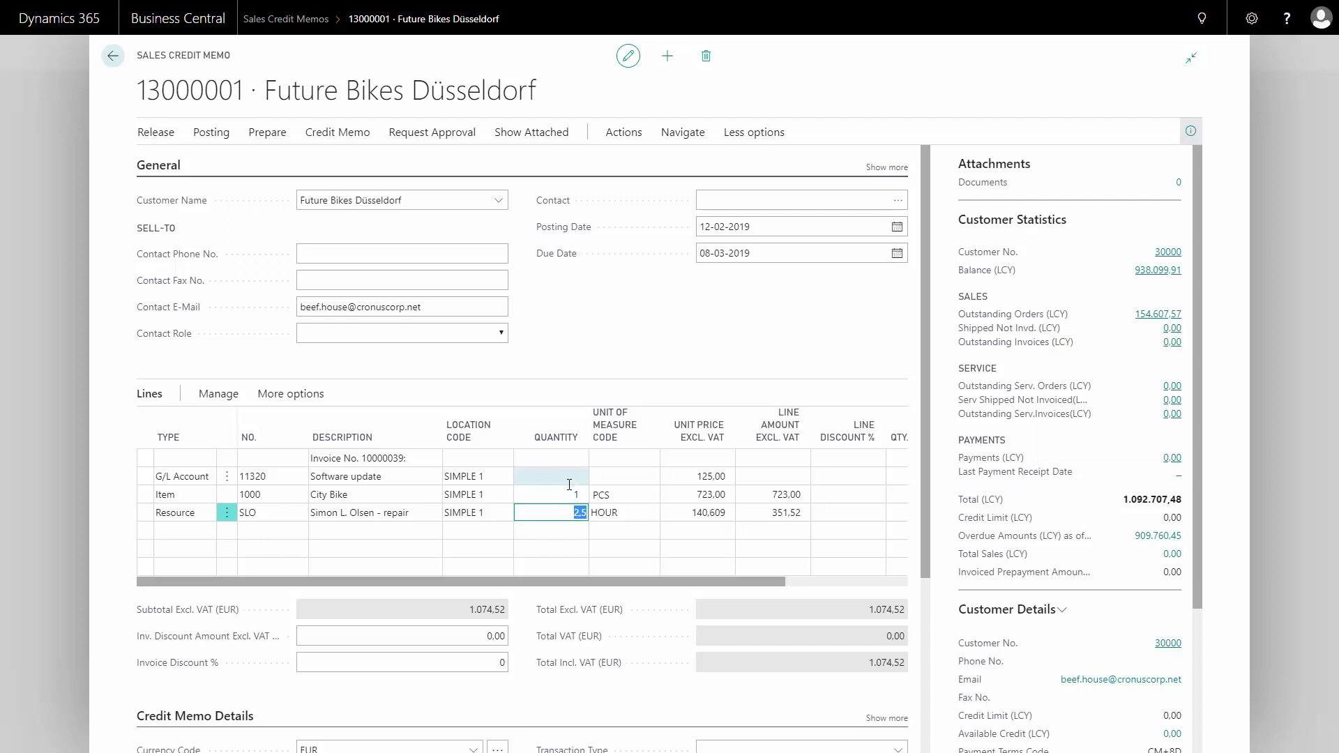
click(230, 396)
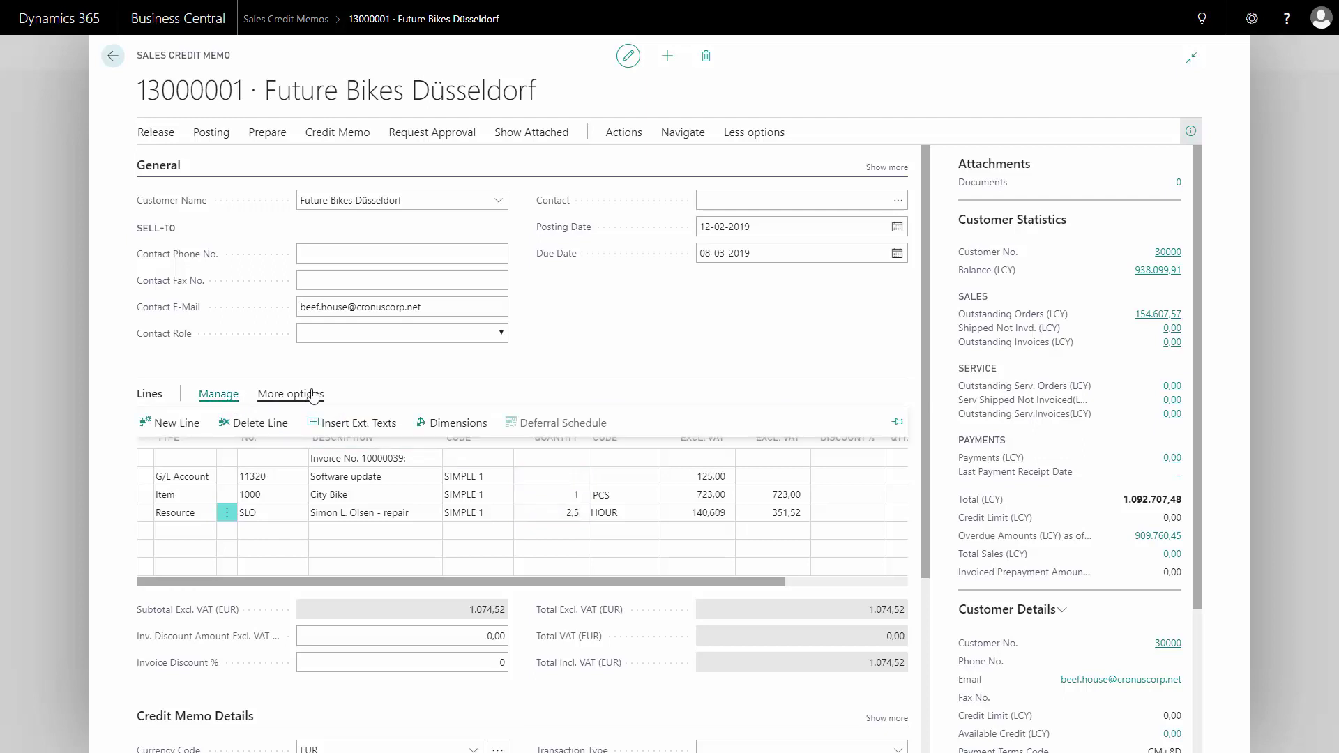
click(261, 422)
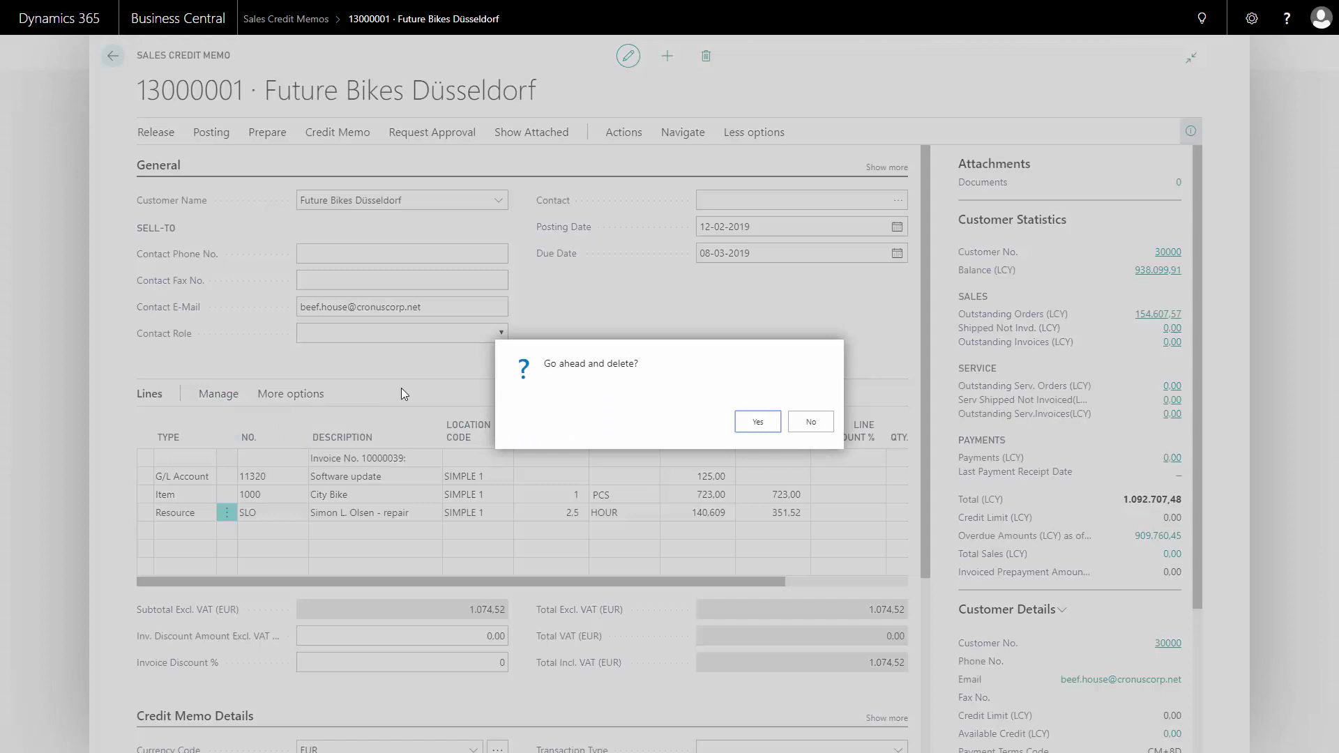
click(760, 427)
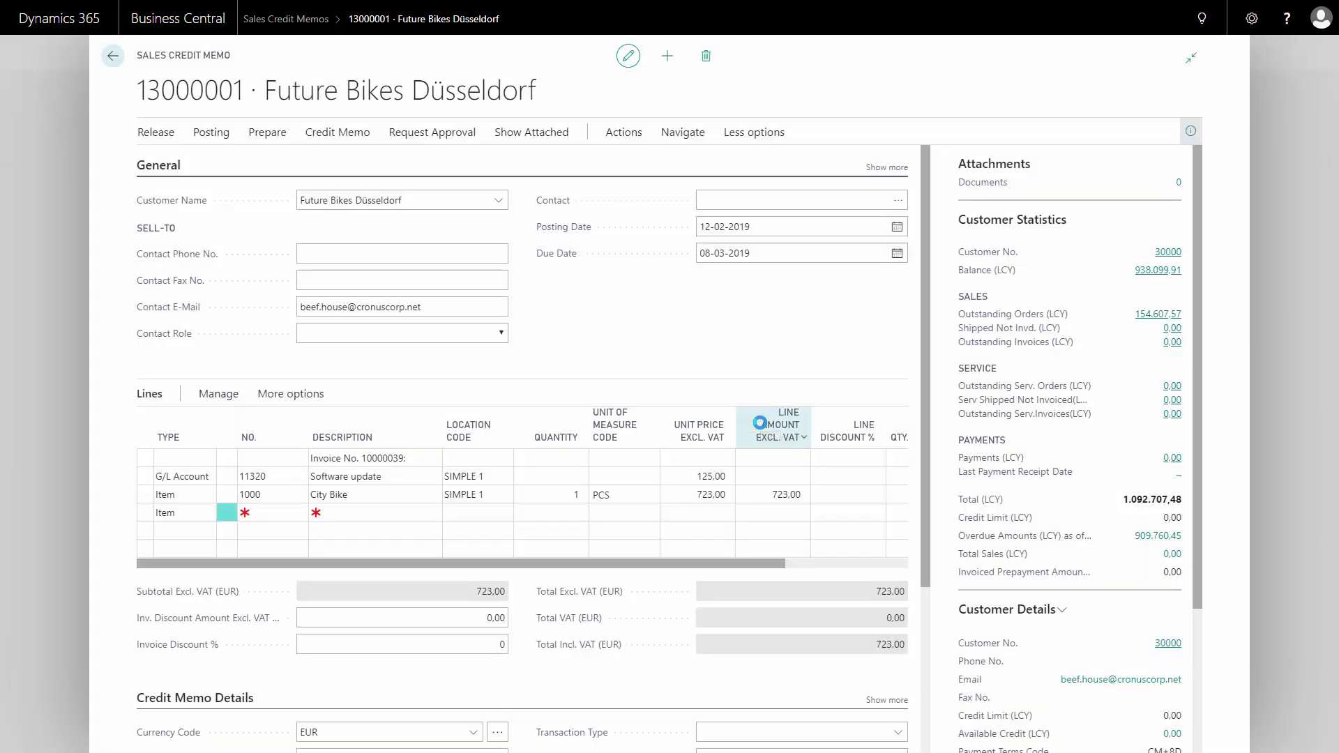
click(551, 476)
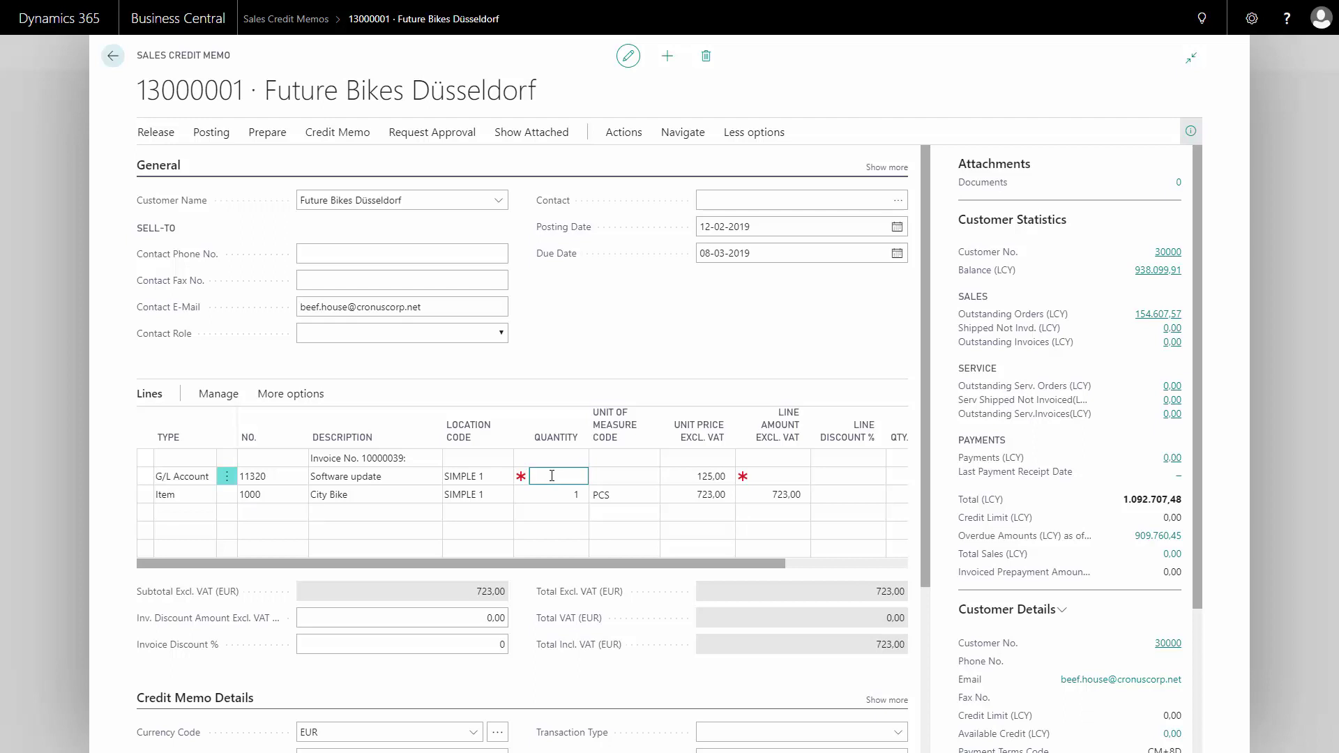
Delete the Software update G/L account line, leaving only the City Bike line at 723.00
click(219, 393)
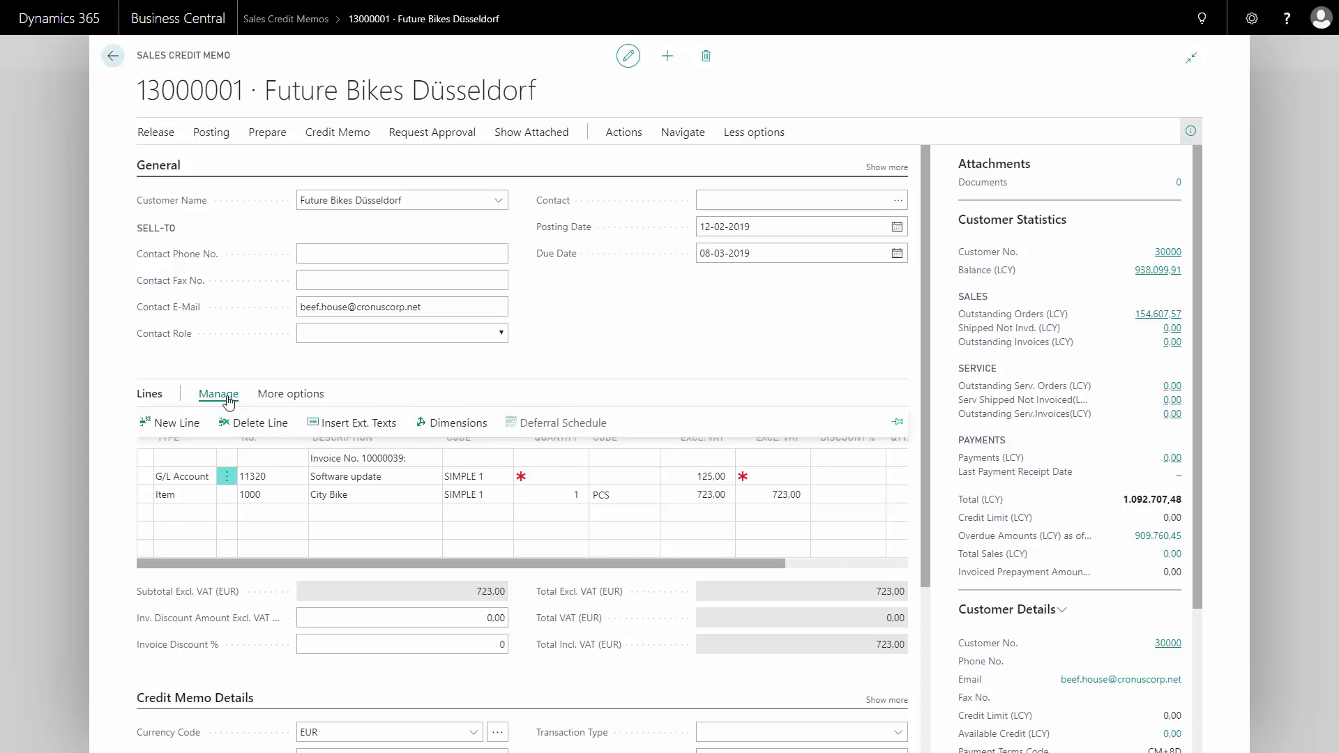
click(253, 422)
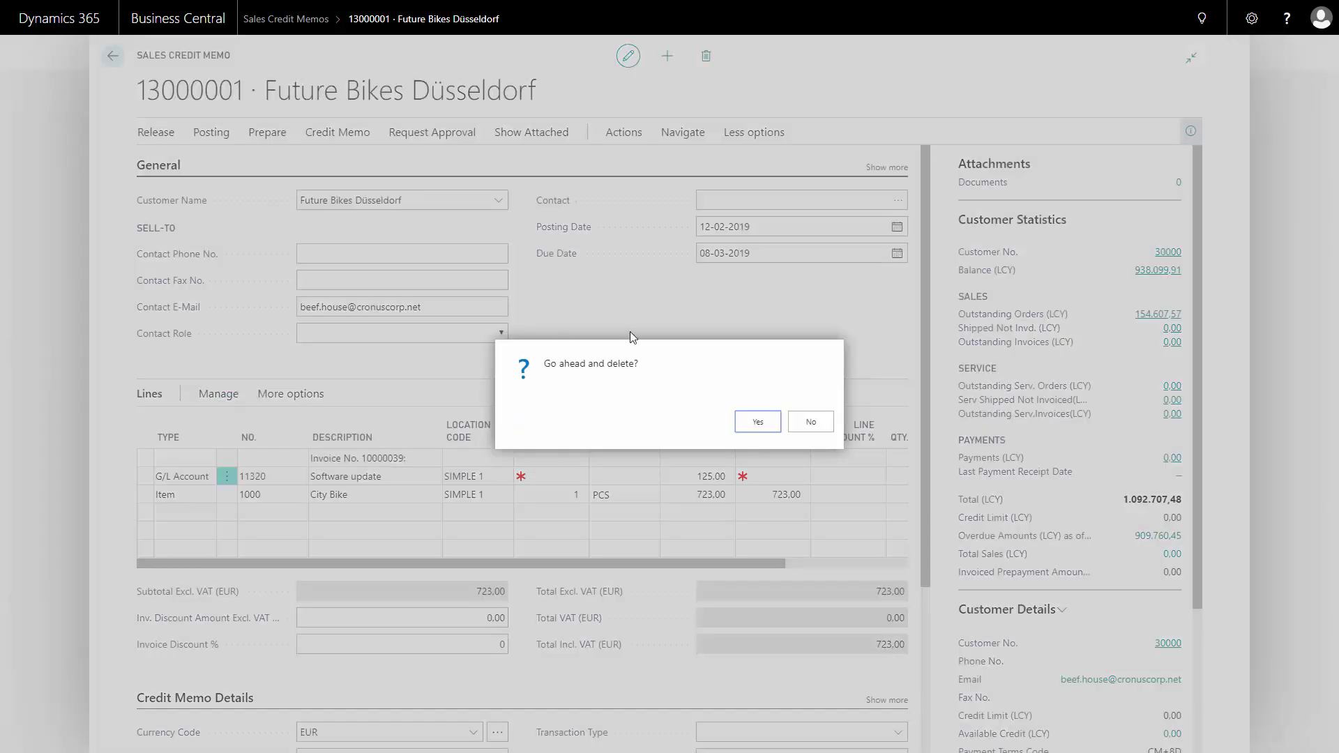
click(758, 423)
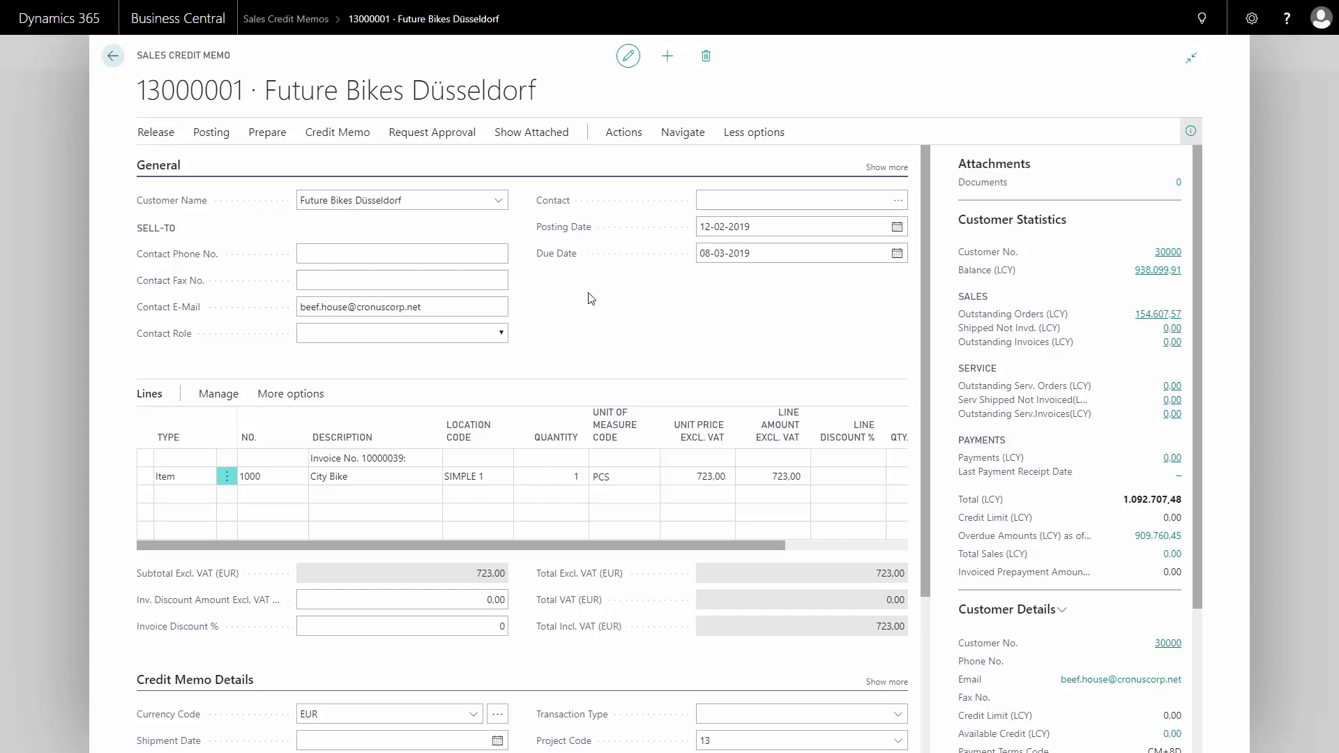
Post the 723.00 City Bike credit memo and open posted credit memo 12000001
click(211, 133)
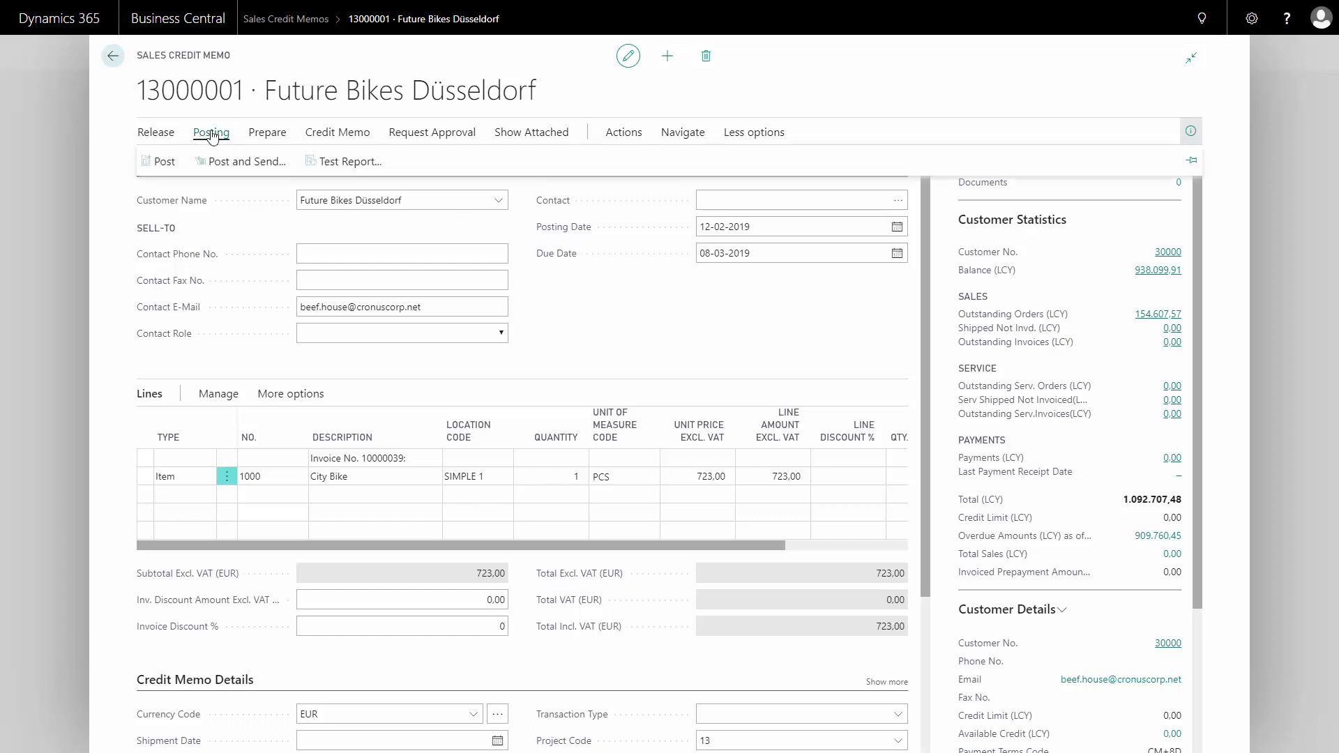
click(166, 165)
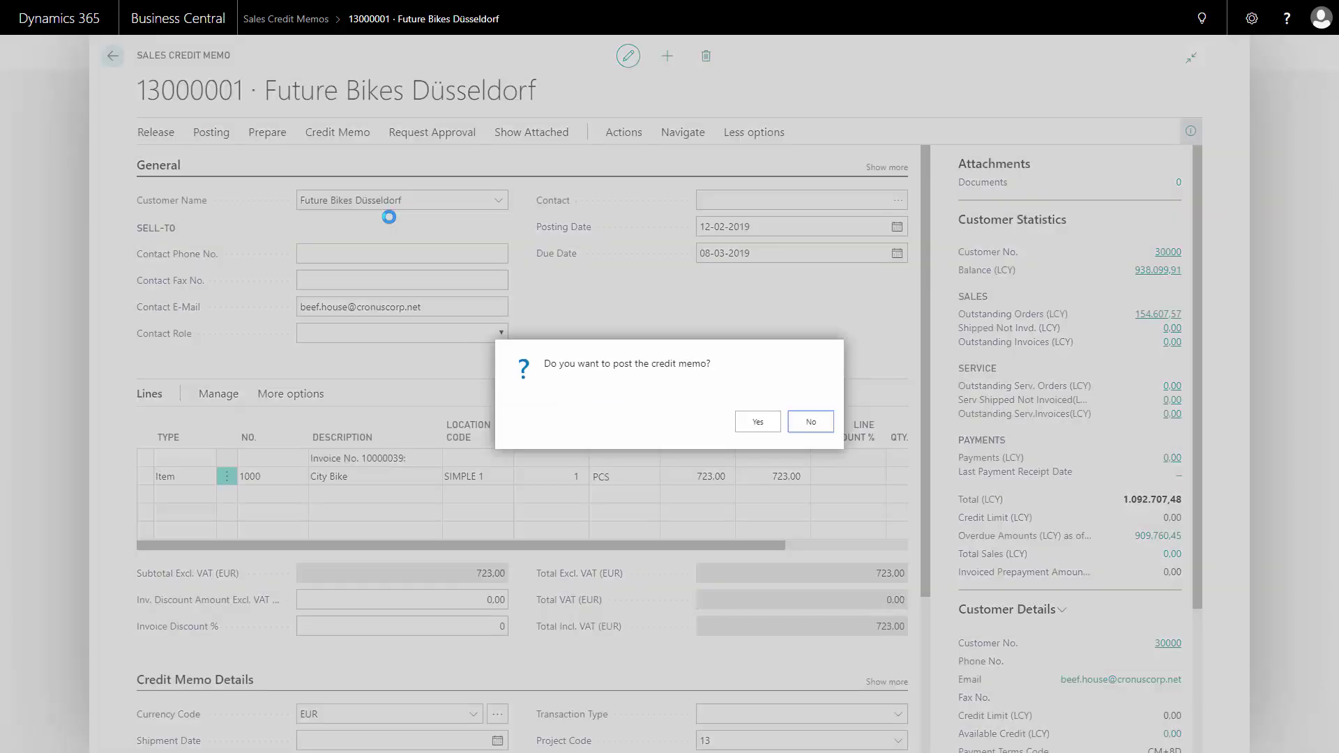
click(757, 427)
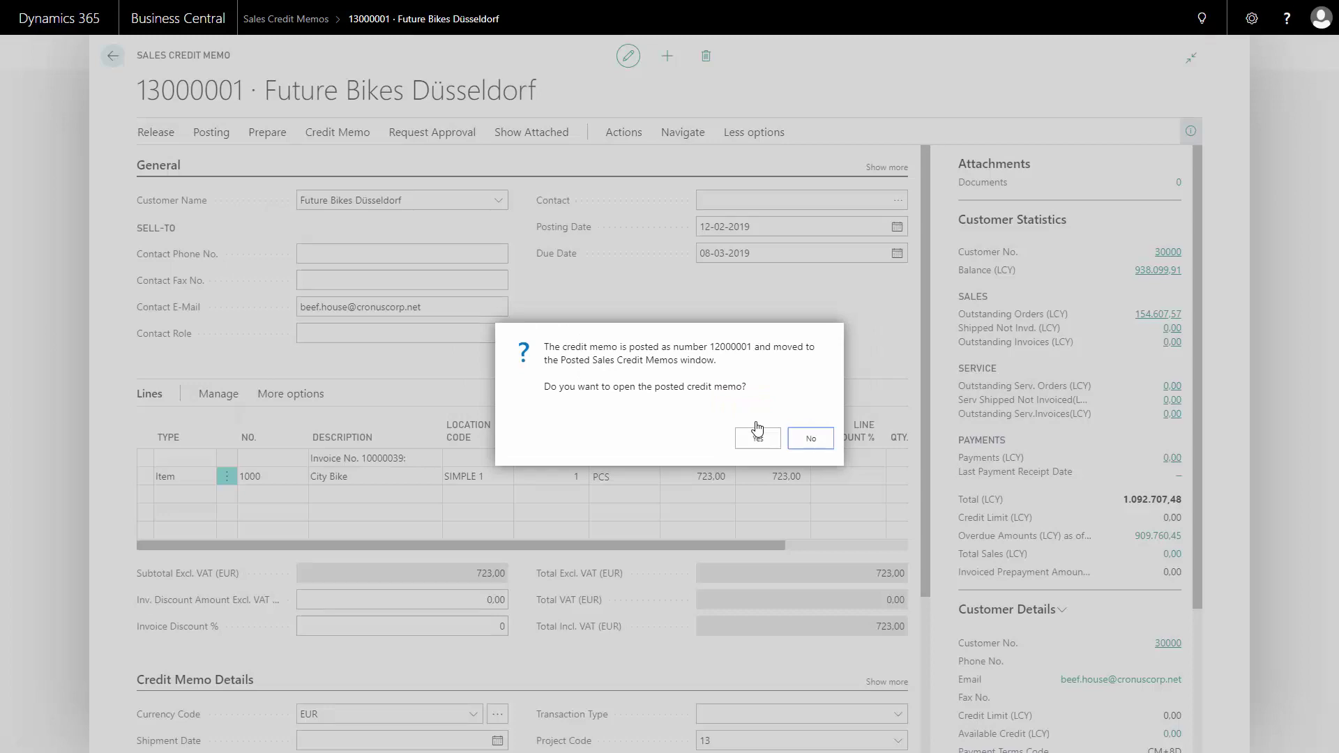
click(758, 443)
click(758, 439)
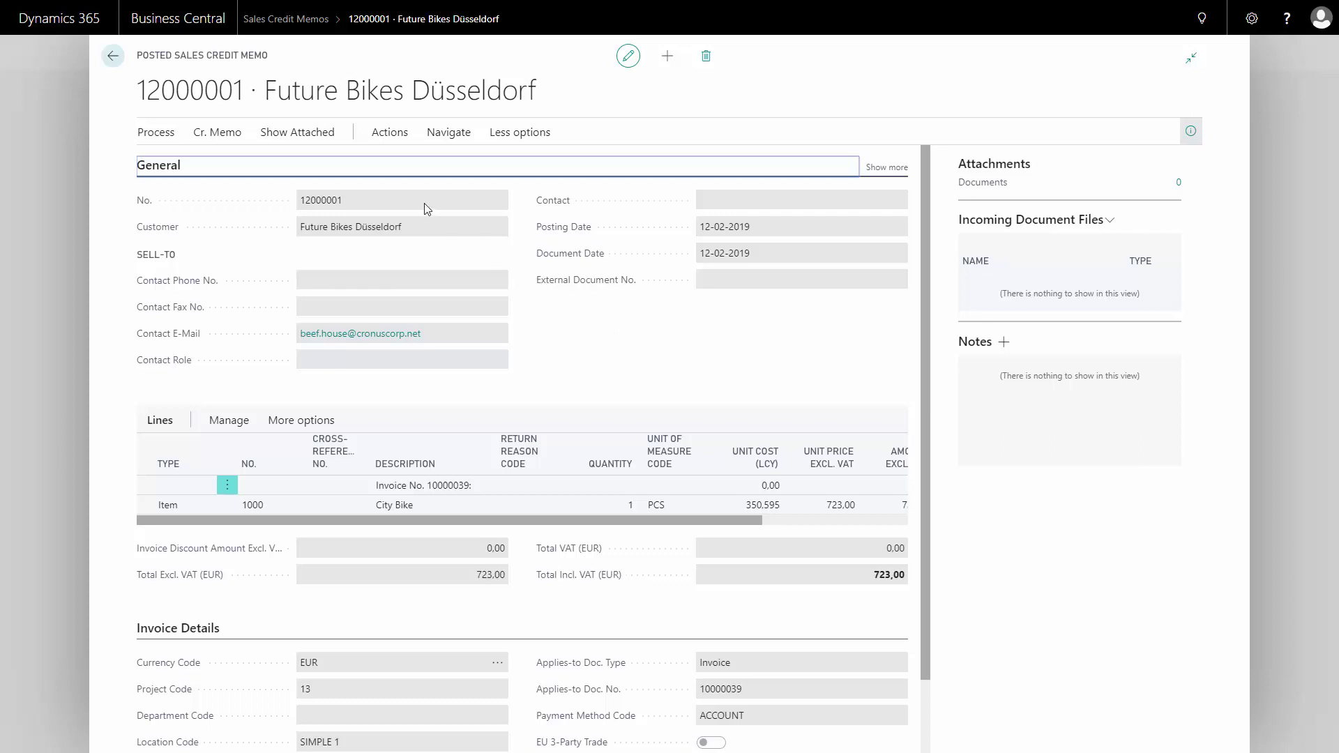
Navigate from posted credit memo 12000001 to list its G/L, VAT, customer and value entries
click(576, 306)
click(389, 132)
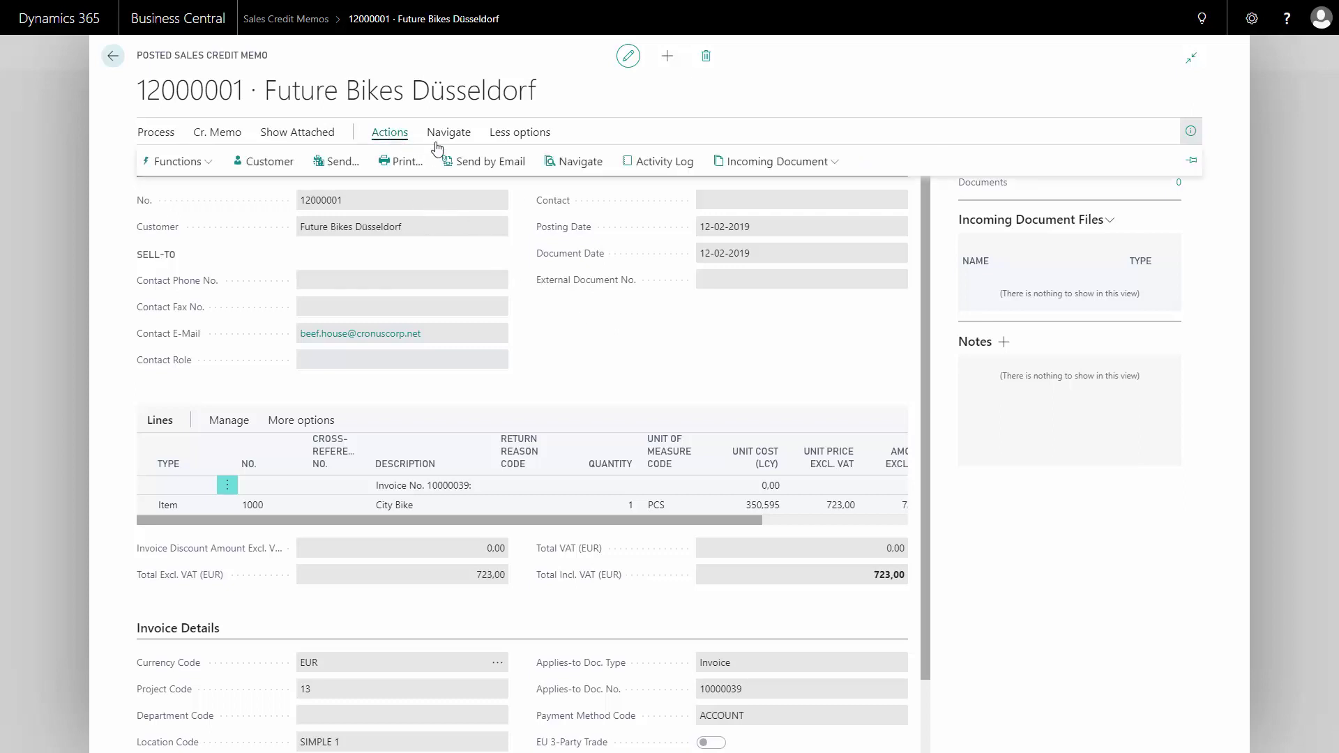
click(579, 162)
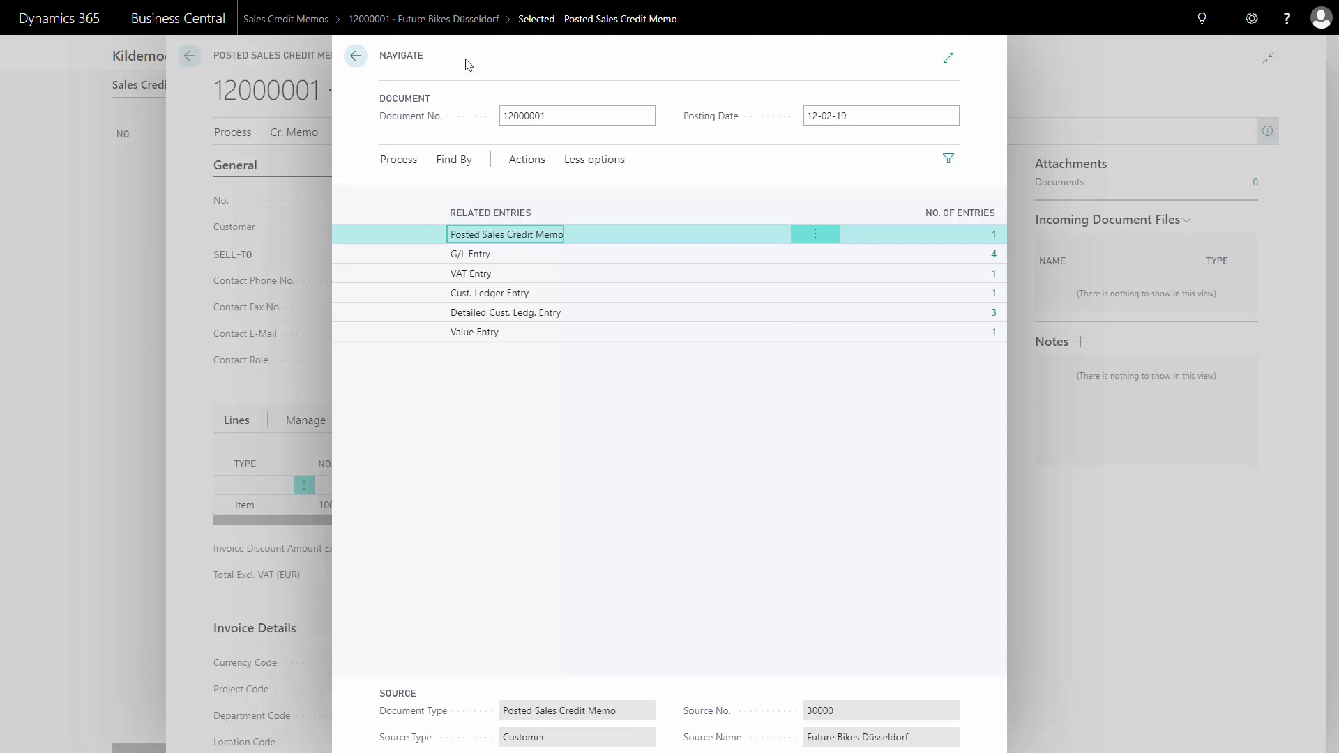
Find posted return receipt 16000001 through search and navigate to its related entries
click(1200, 30)
text(poste)
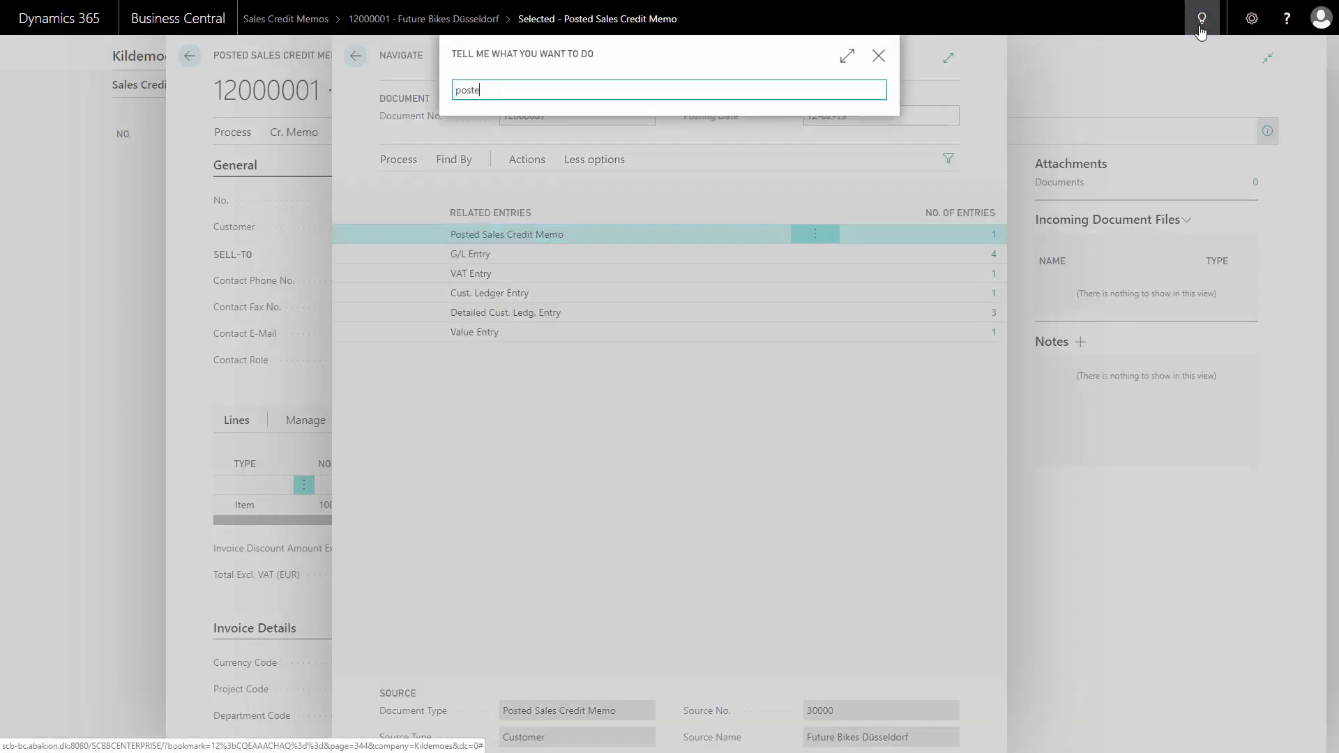
text( ru)
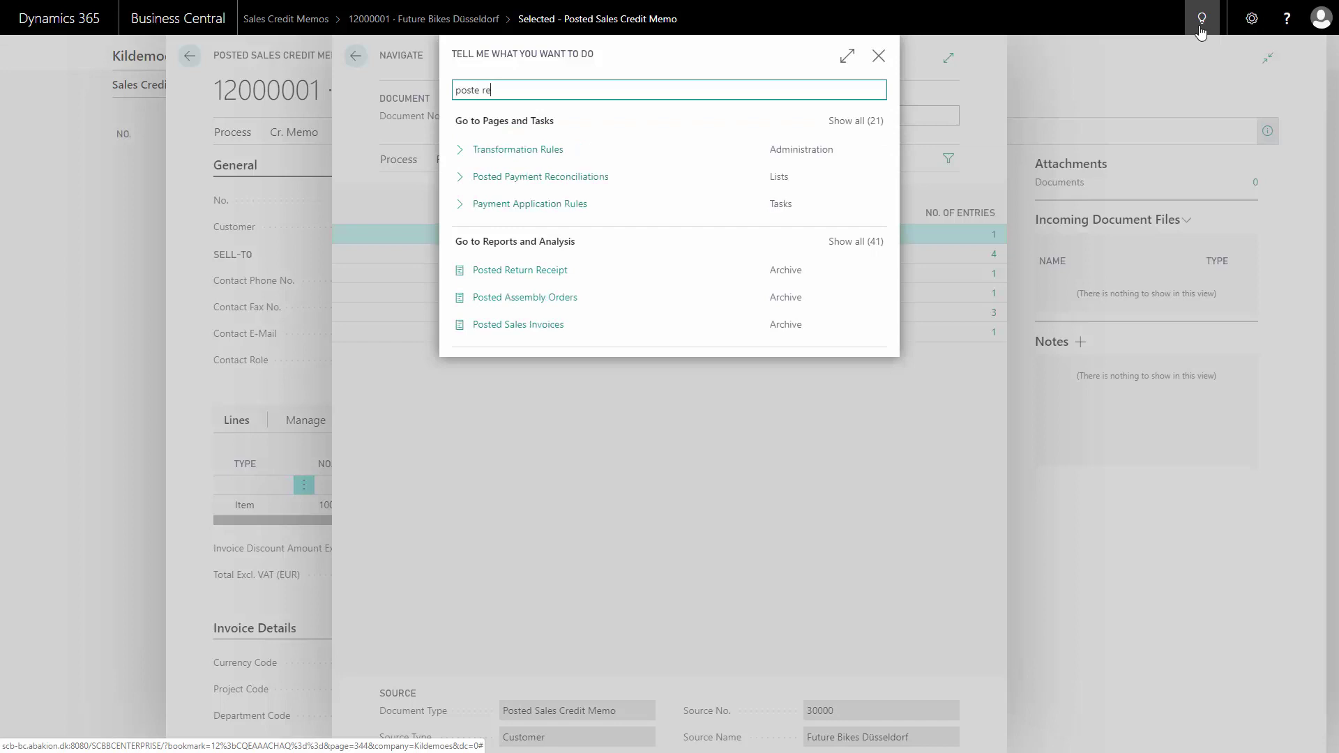
text(turn re)
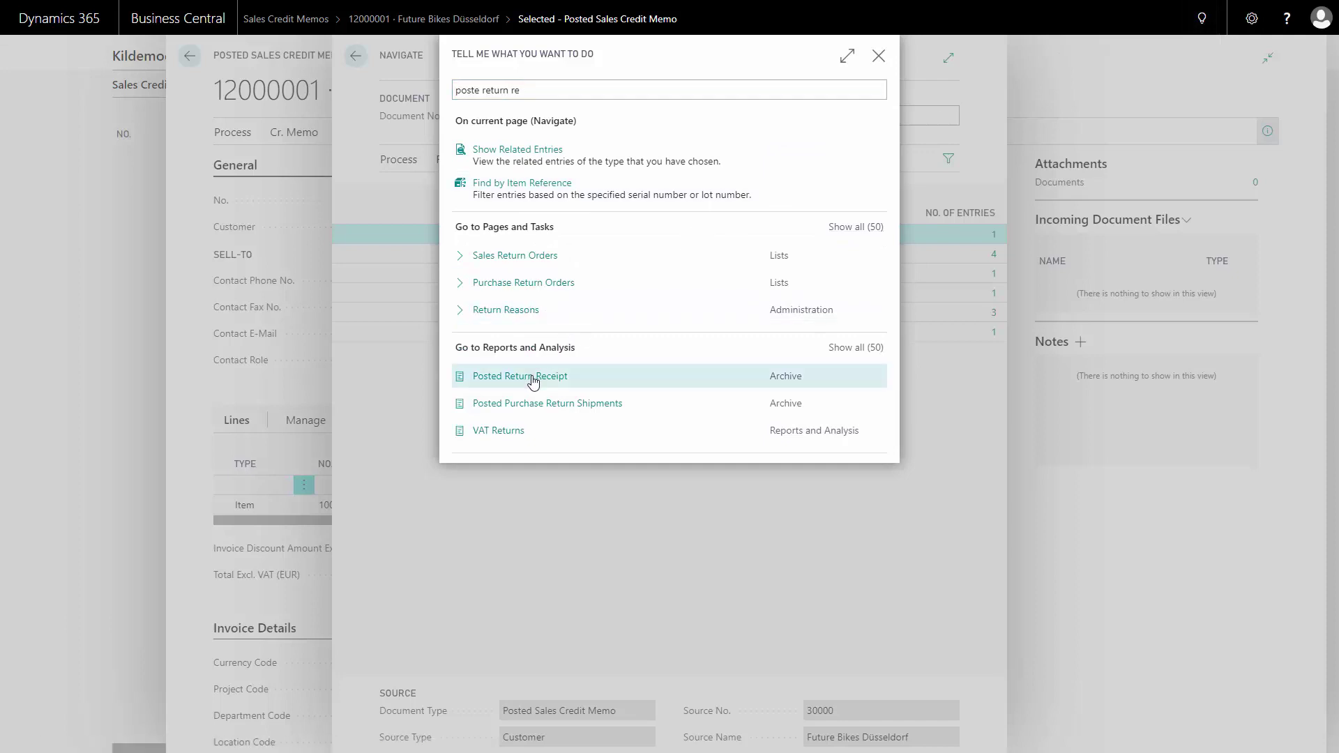
click(532, 377)
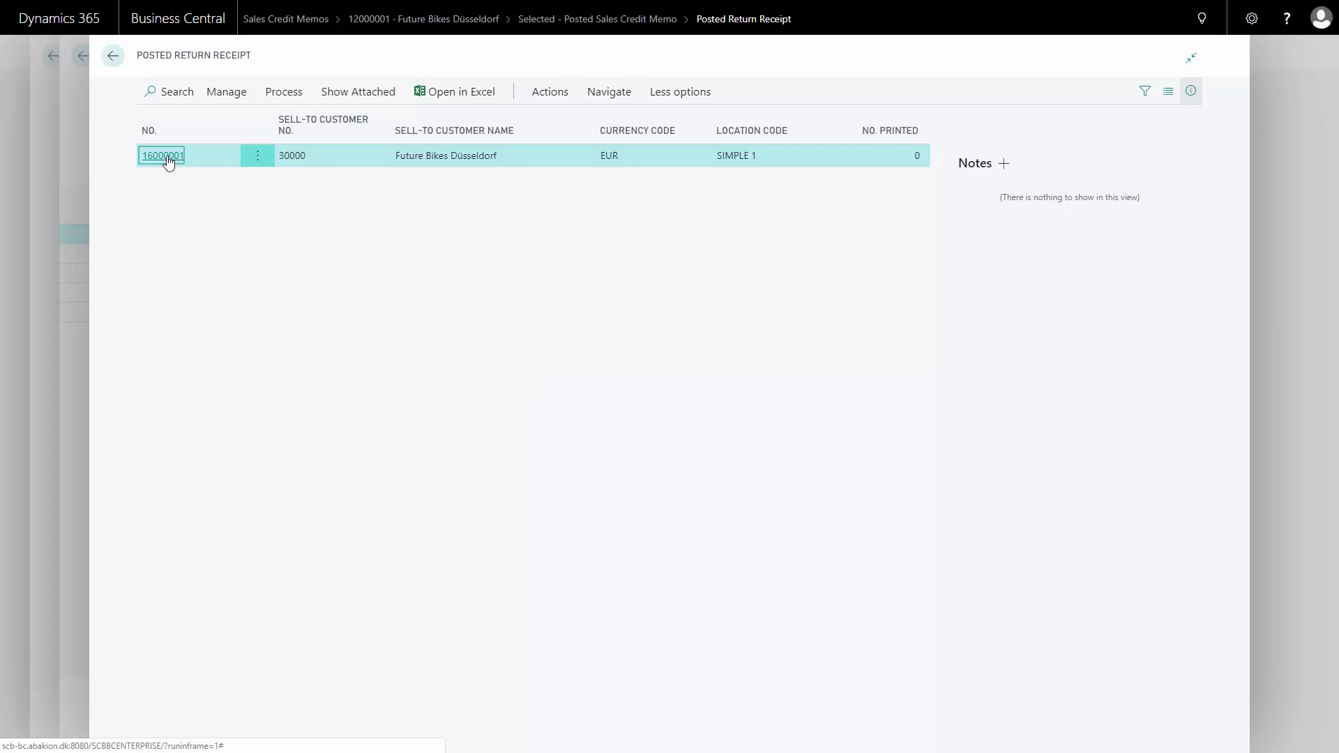
click(165, 155)
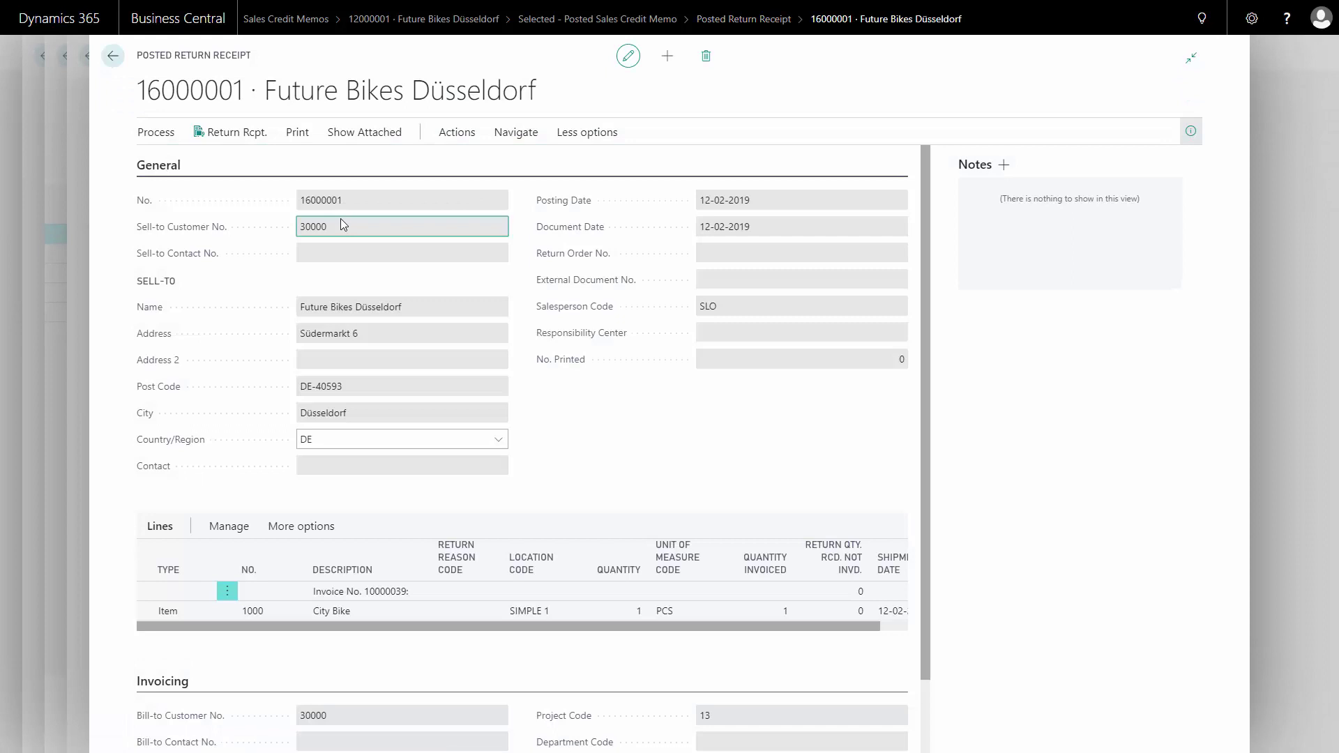
click(155, 132)
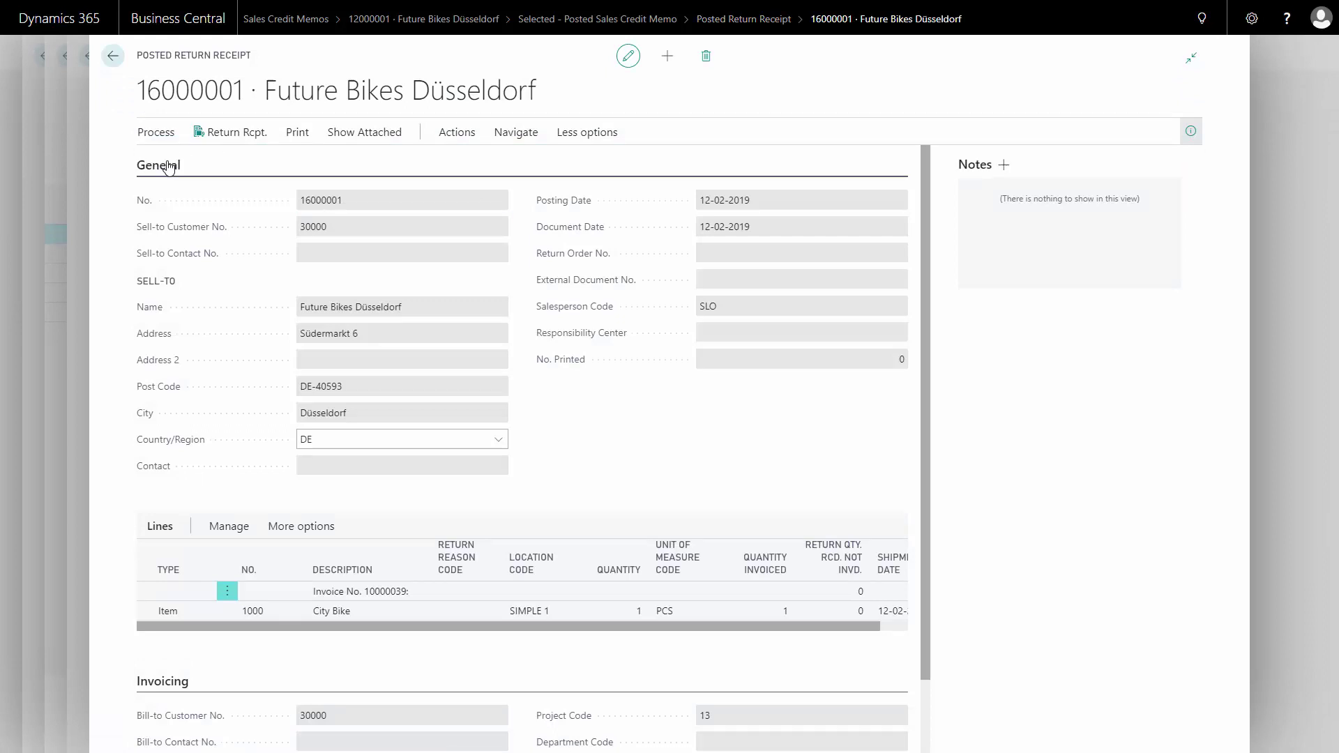
key(ctrl+alt+q)
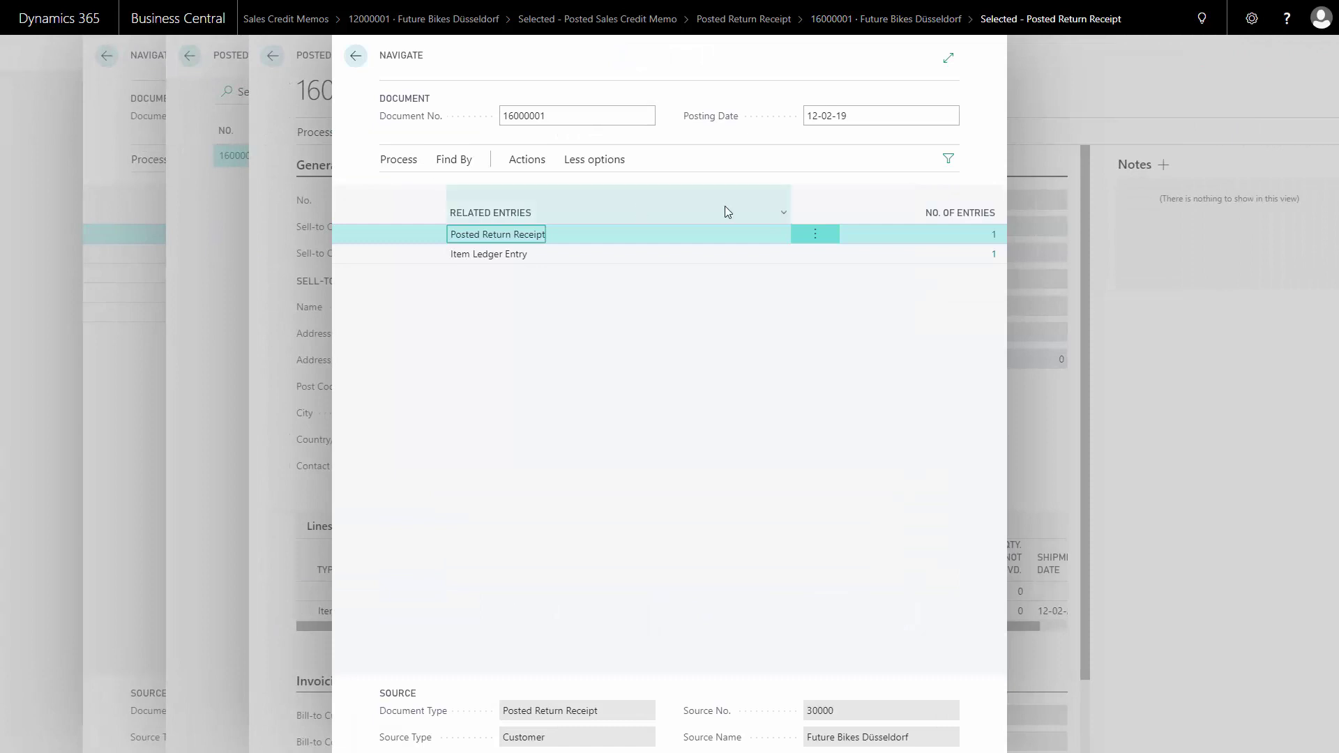
Open the receipt's single item ledger entry for item 1000, quantity 1, and scroll right through it
click(994, 256)
drag(530, 747, 681, 746)
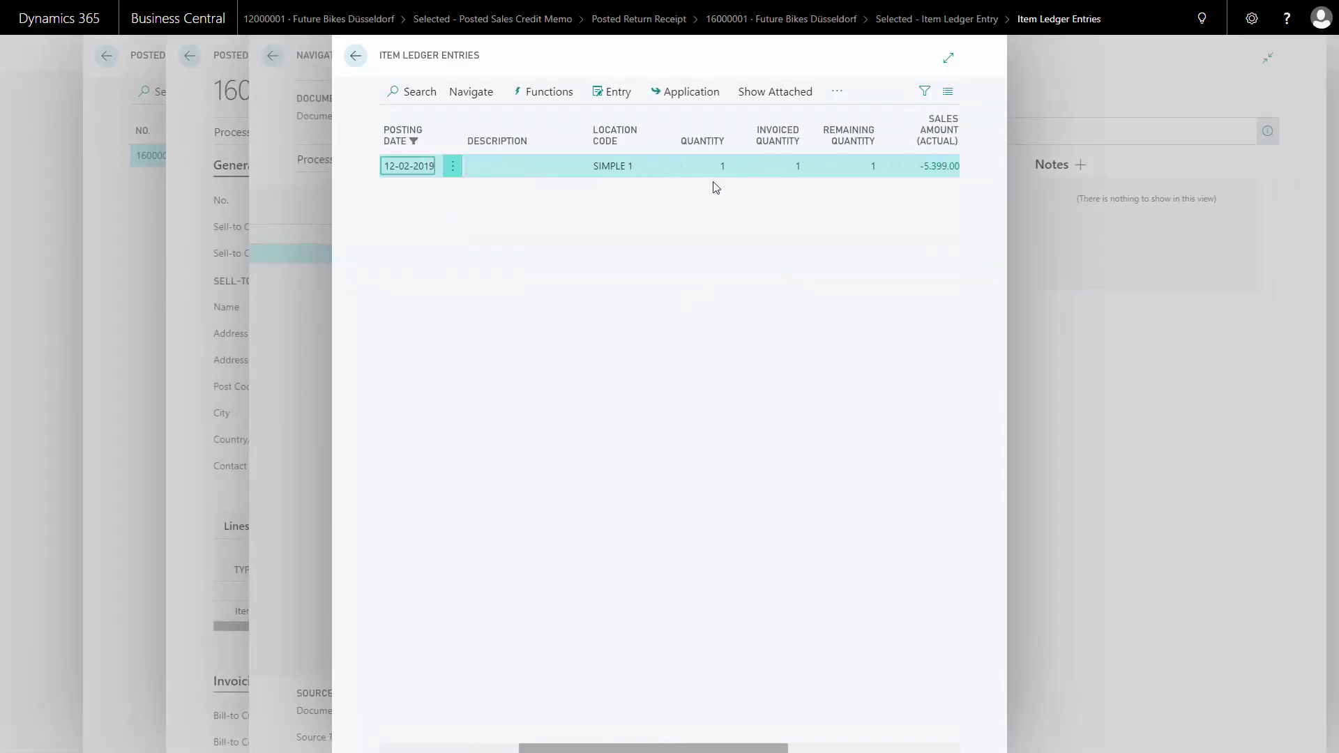